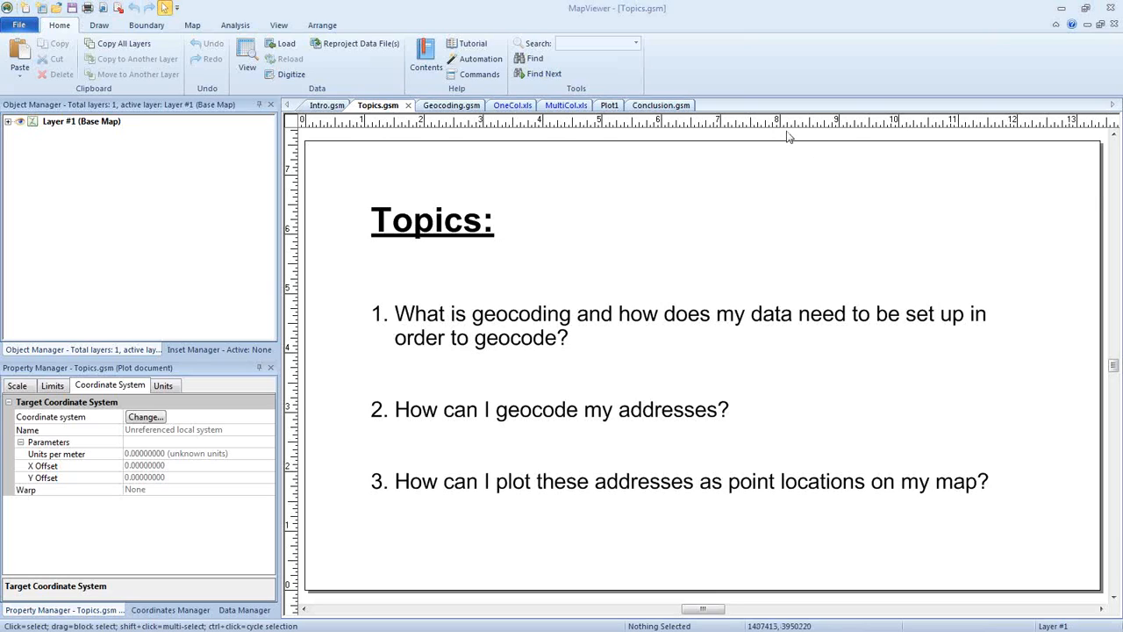
Step: Review the geocoding definition in Geocoding.gsm and the combined addresses in column B of OneCol.xls
left_click(433, 106)
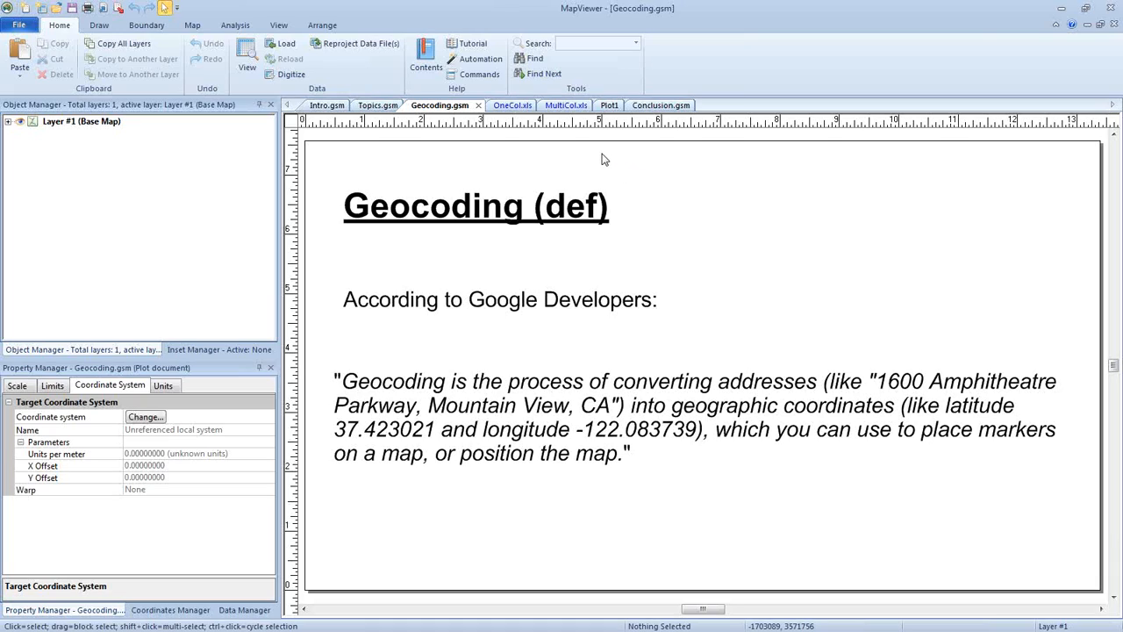
left_click(509, 106)
left_click_drag(517, 152, 521, 175)
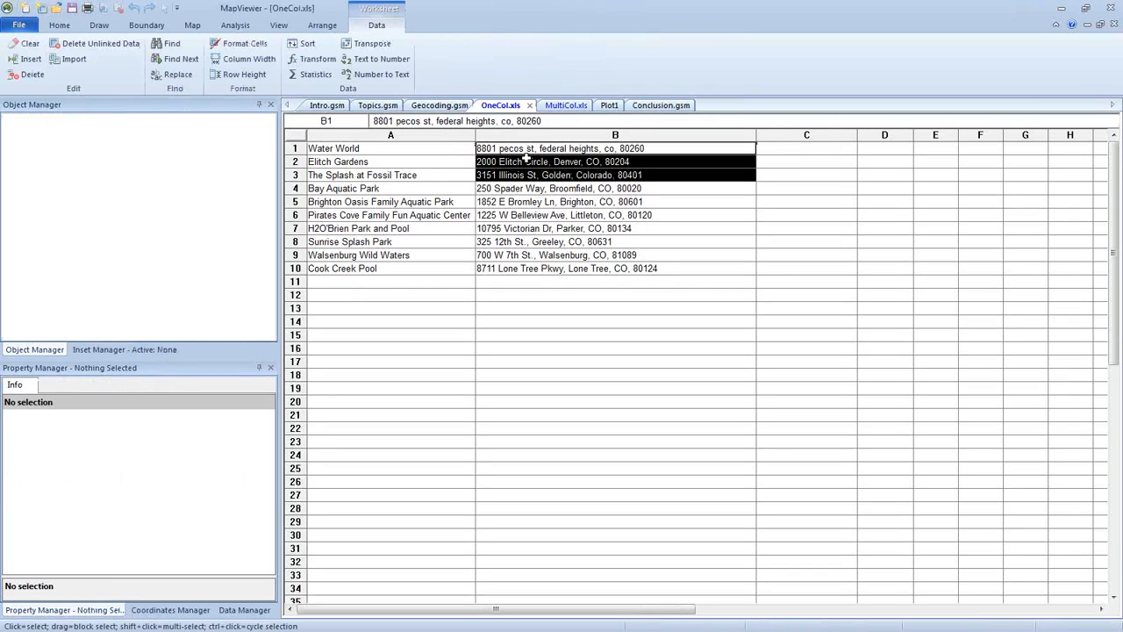
left_click(641, 190)
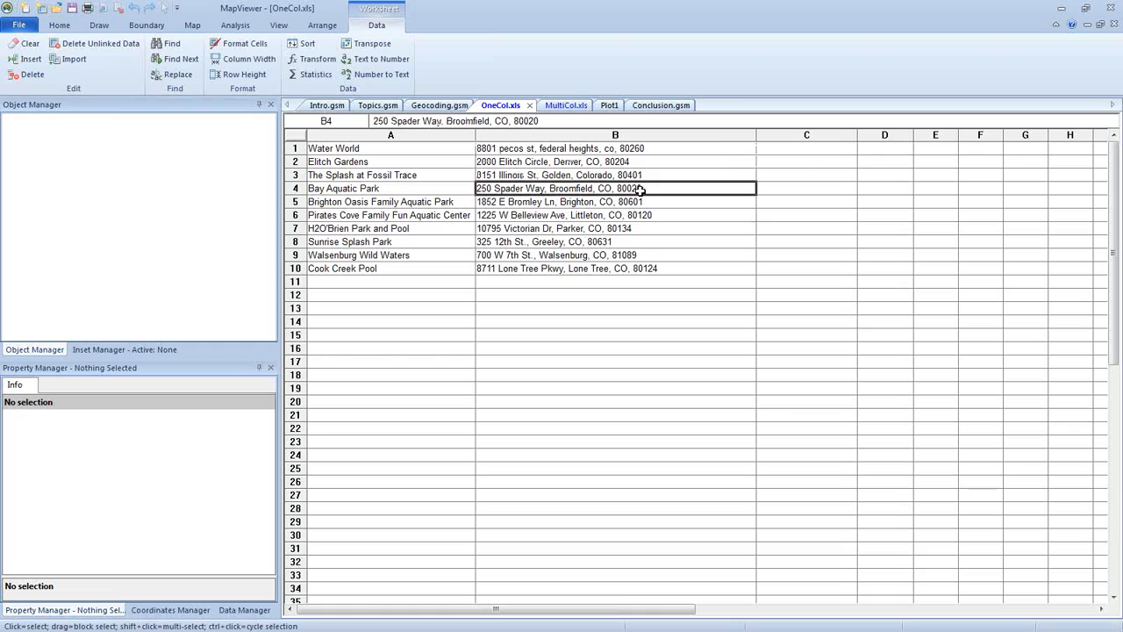
Step: Compare the multi-column address layout in MultiCol.xls with the geocoding definition in Geocoding.gsm
left_click(566, 105)
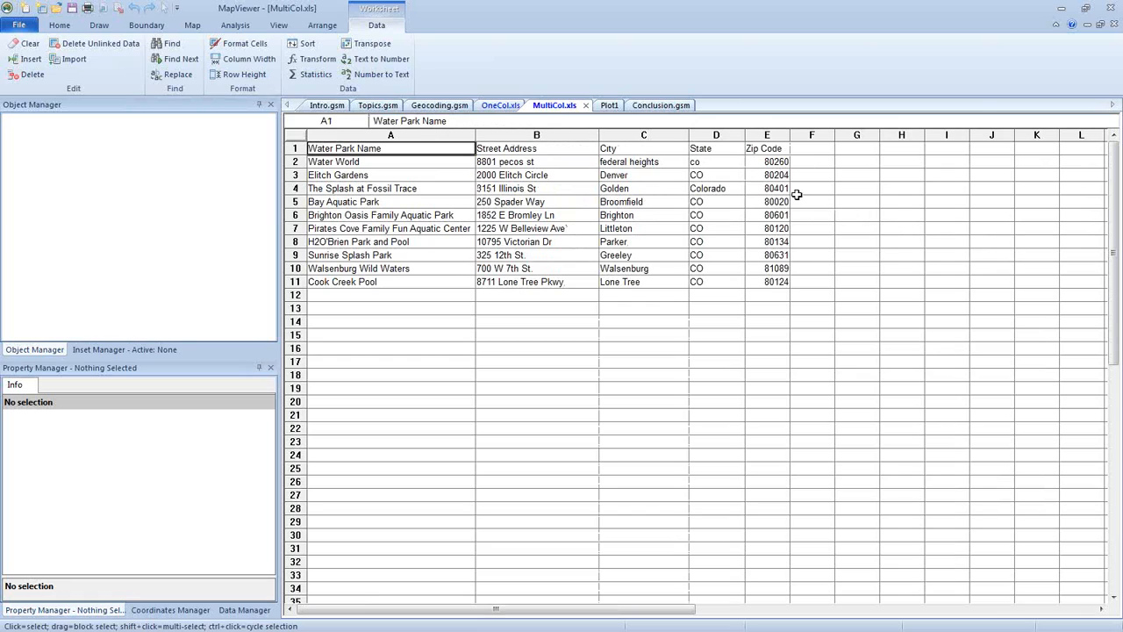
left_click(712, 177)
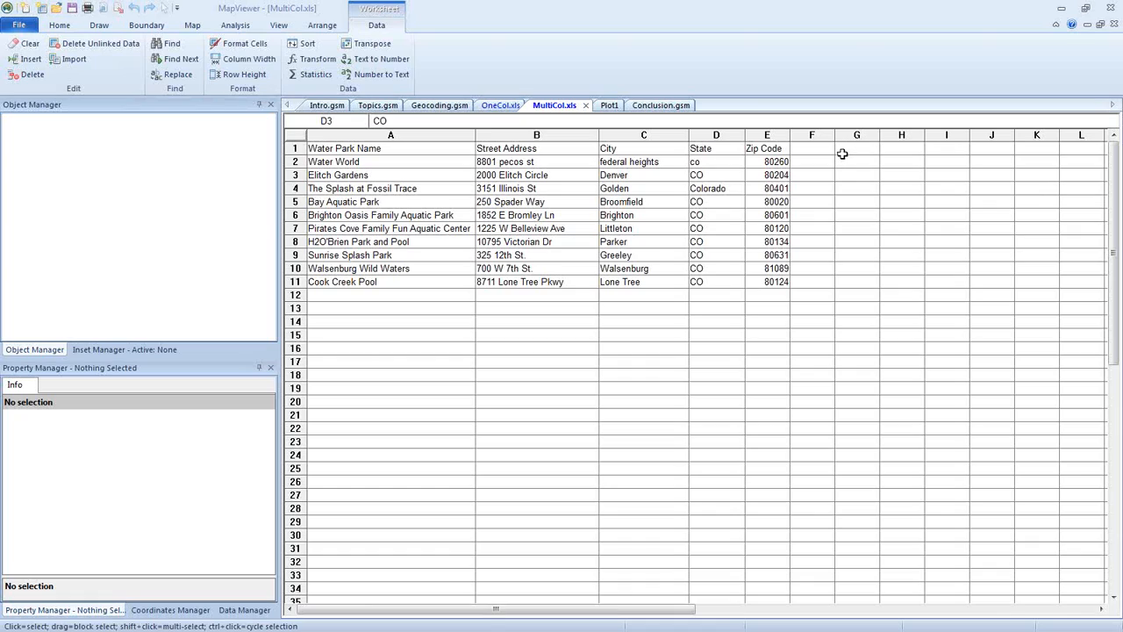
left_click(439, 106)
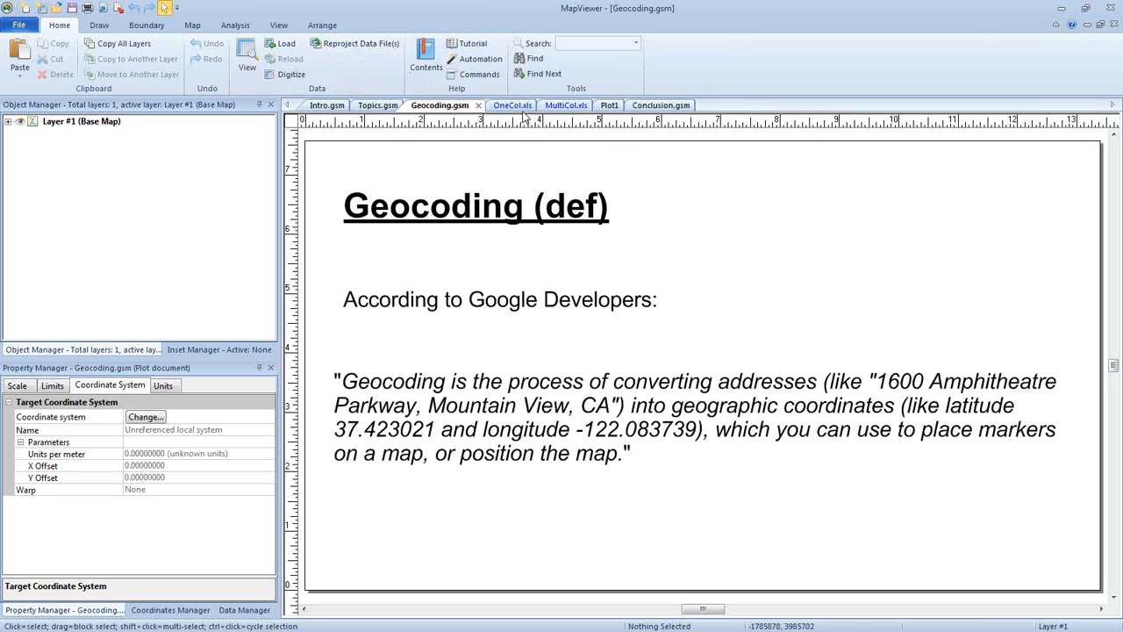
left_click(563, 105)
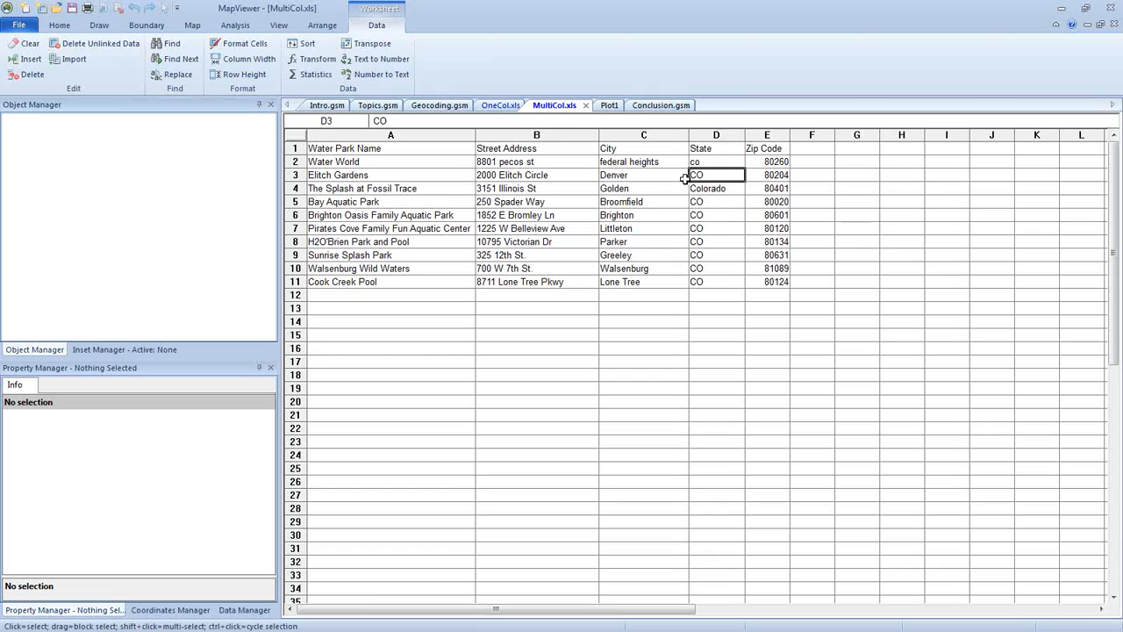
Step: Examine the separate street address, city, state and zip code entries in MultiCol.xls, including those for Water World
left_click_drag(549, 162, 549, 202)
left_click_drag(629, 163, 633, 206)
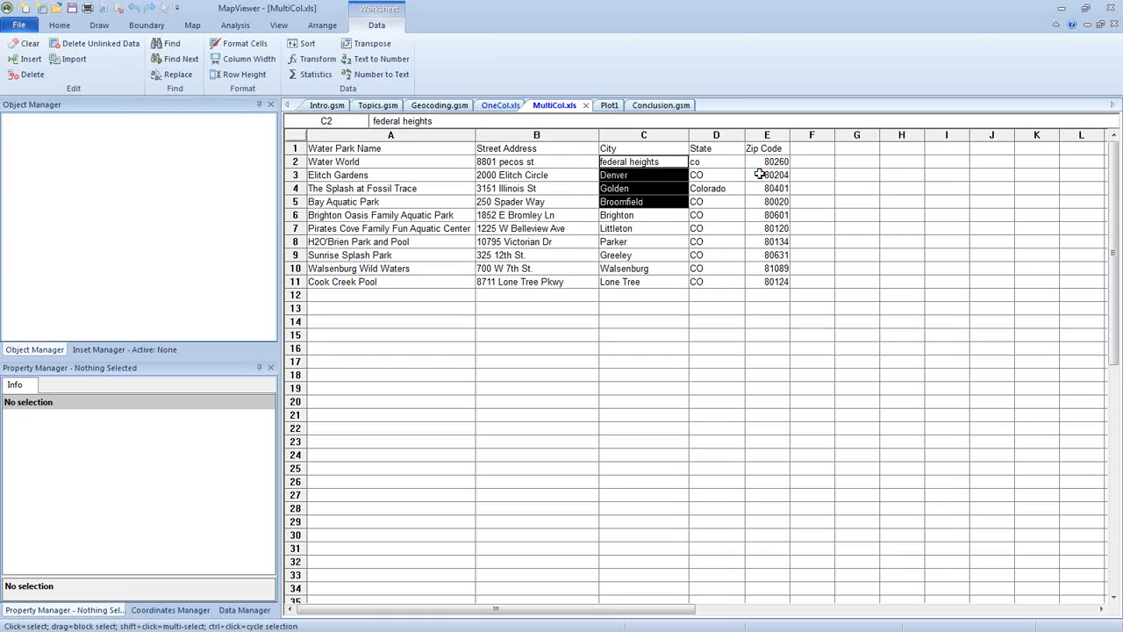
left_click(639, 161)
left_click(704, 161)
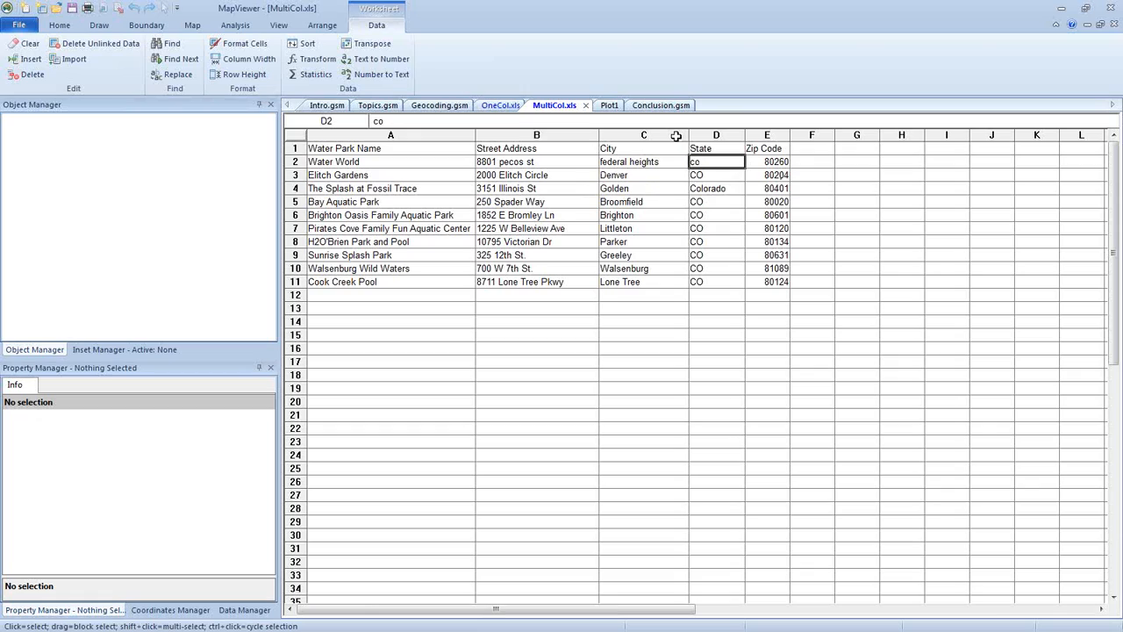
left_click(492, 161)
left_click(614, 161)
left_click(713, 159)
left_click(753, 161)
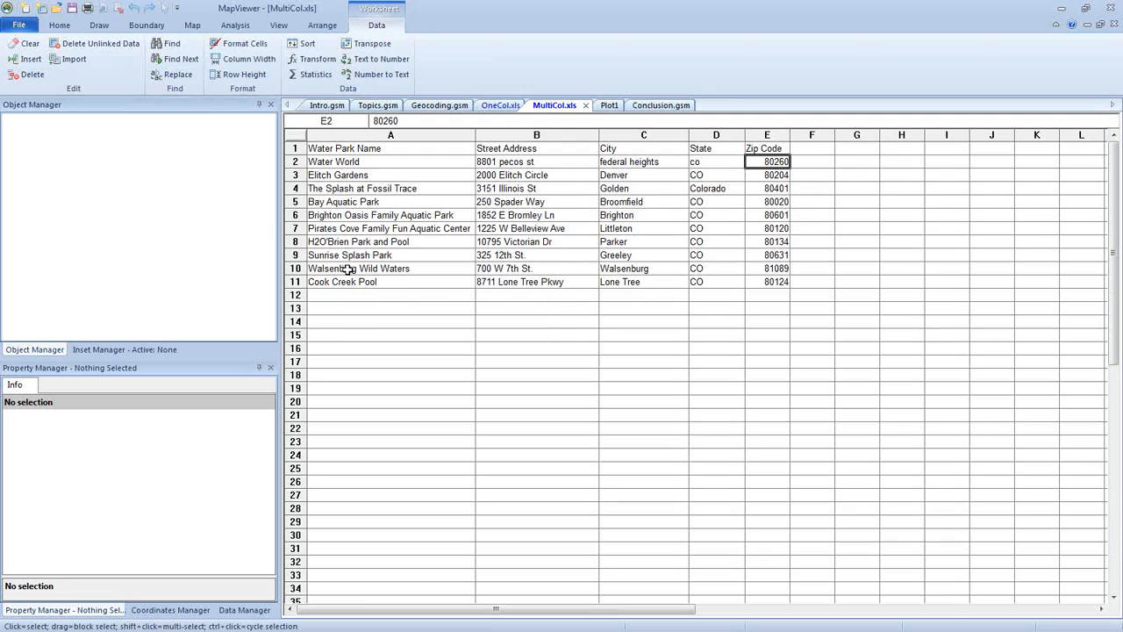
Step: Examine the water park names in column A and the address block B2:E11 of MultiCol.xls
left_click_drag(356, 163, 356, 268)
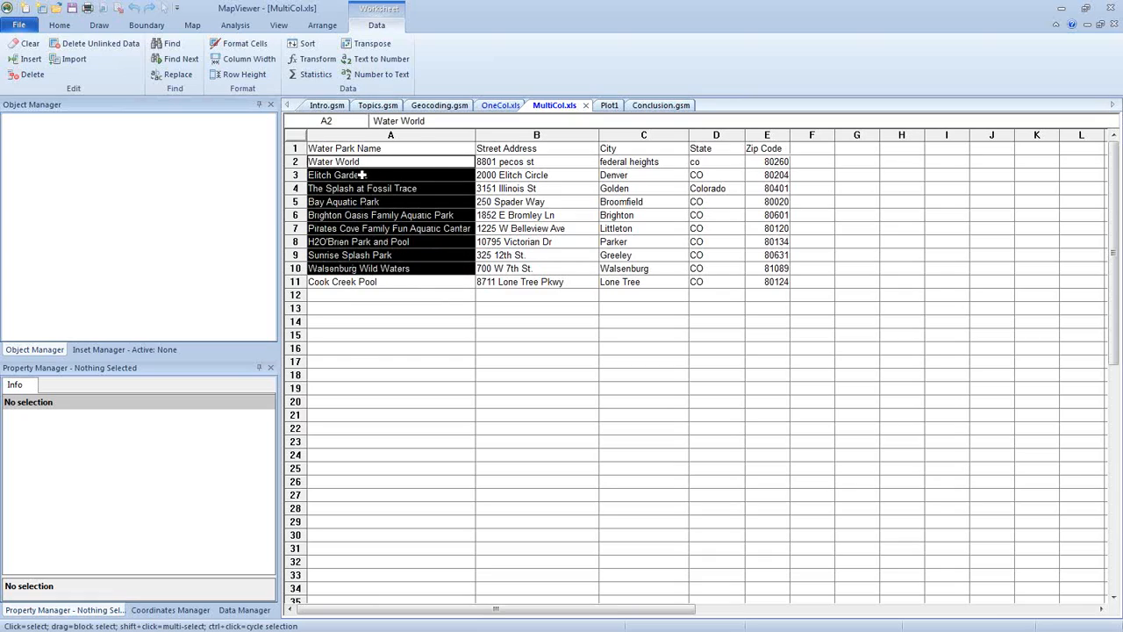
left_click(548, 166)
left_click_drag(547, 169, 542, 246)
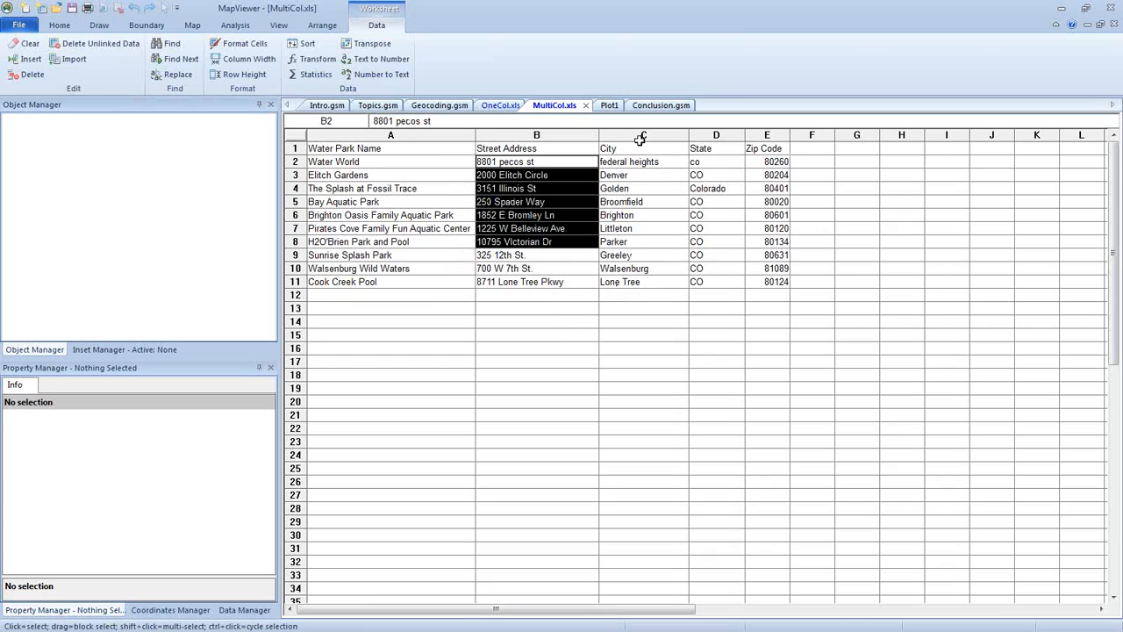
left_click_drag(745, 162, 561, 283)
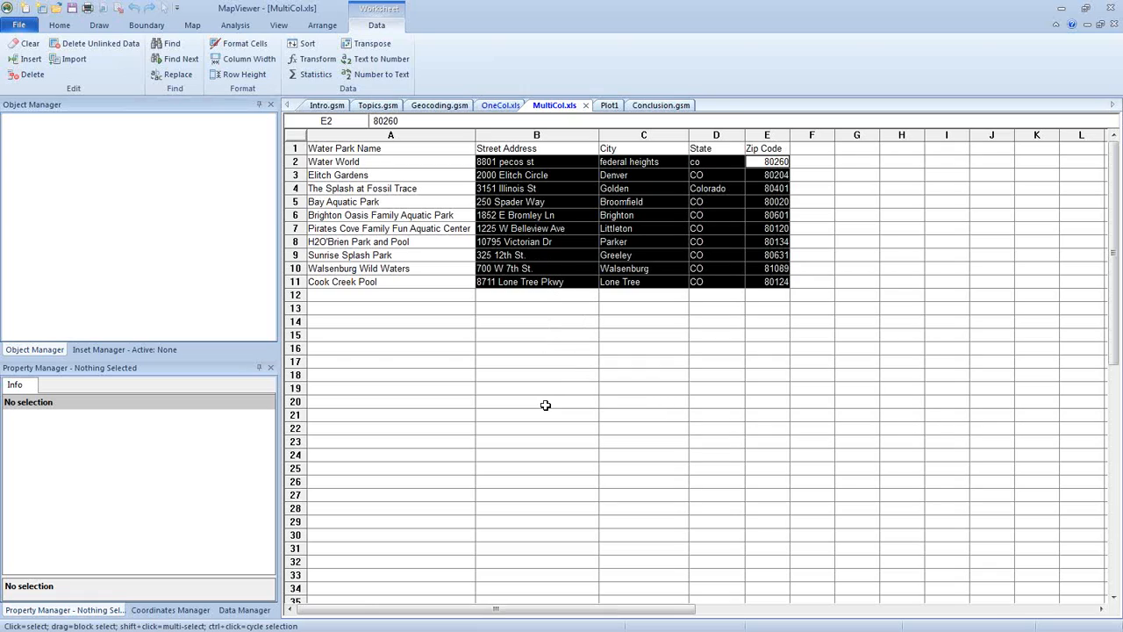
left_click(619, 374)
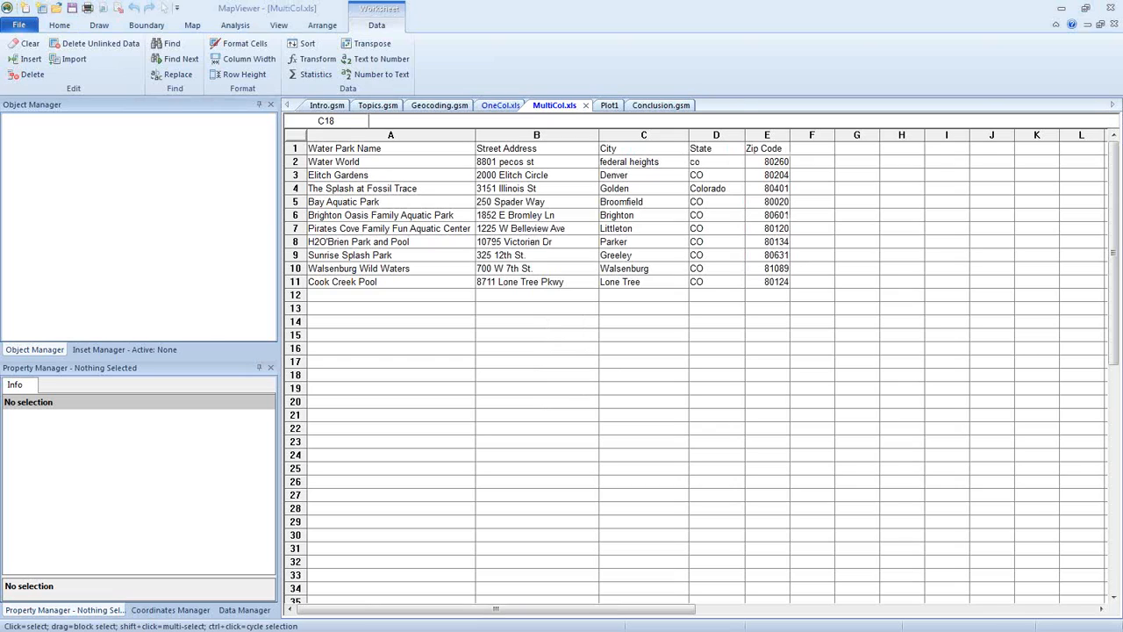
Step: Close the OneCol.xls and MultiCol.xls worksheets and bring up the empty Plot1 document
left_click(502, 105)
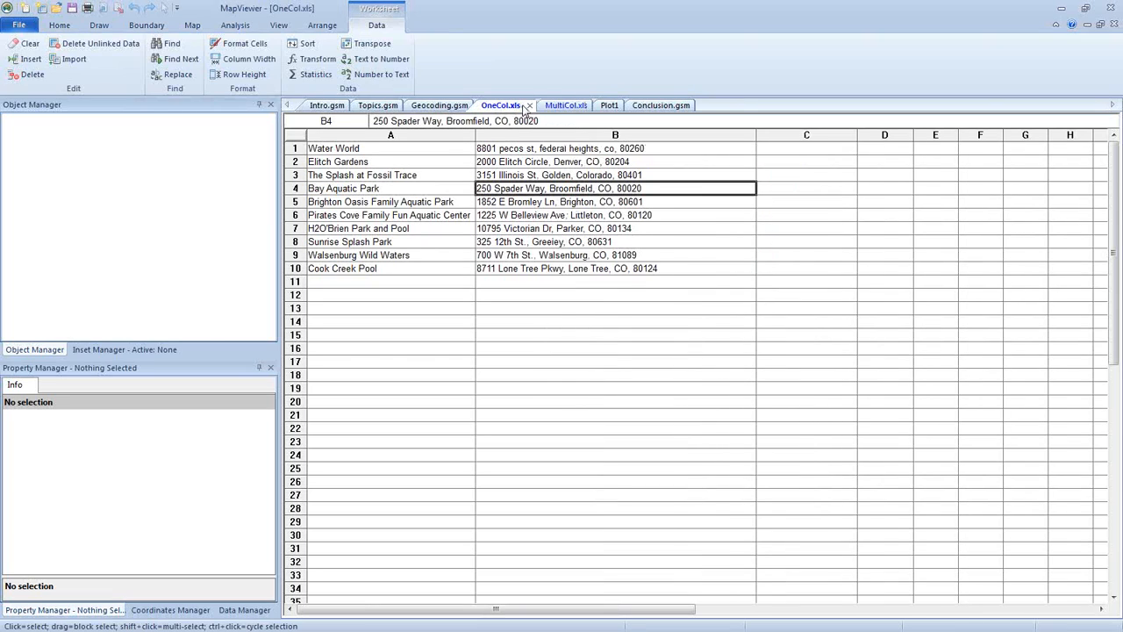
left_click(532, 105)
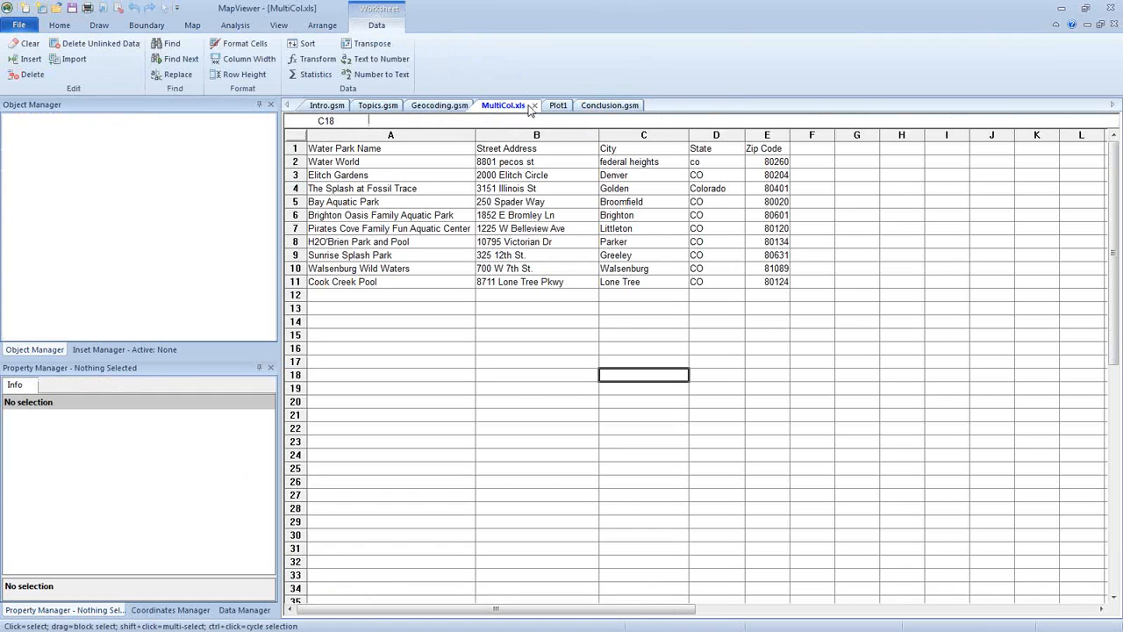
left_click(532, 105)
left_click(493, 106)
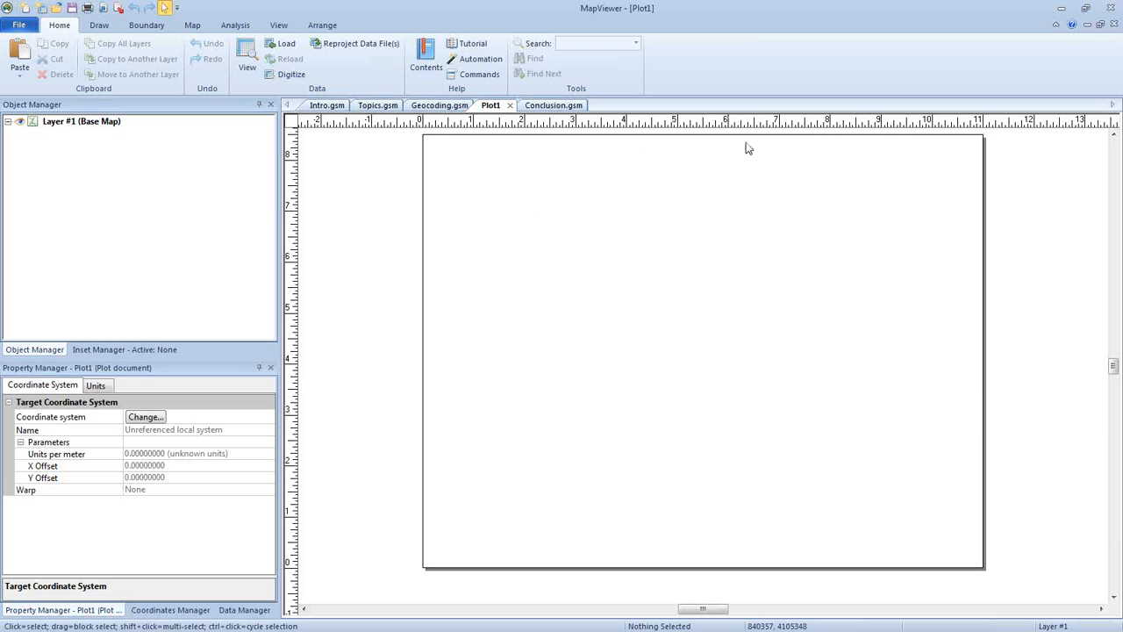
Step: Switch to the browser and open the STR Street Files boundary downloads from Golden Software's Support Central page
left_click(1060, 8)
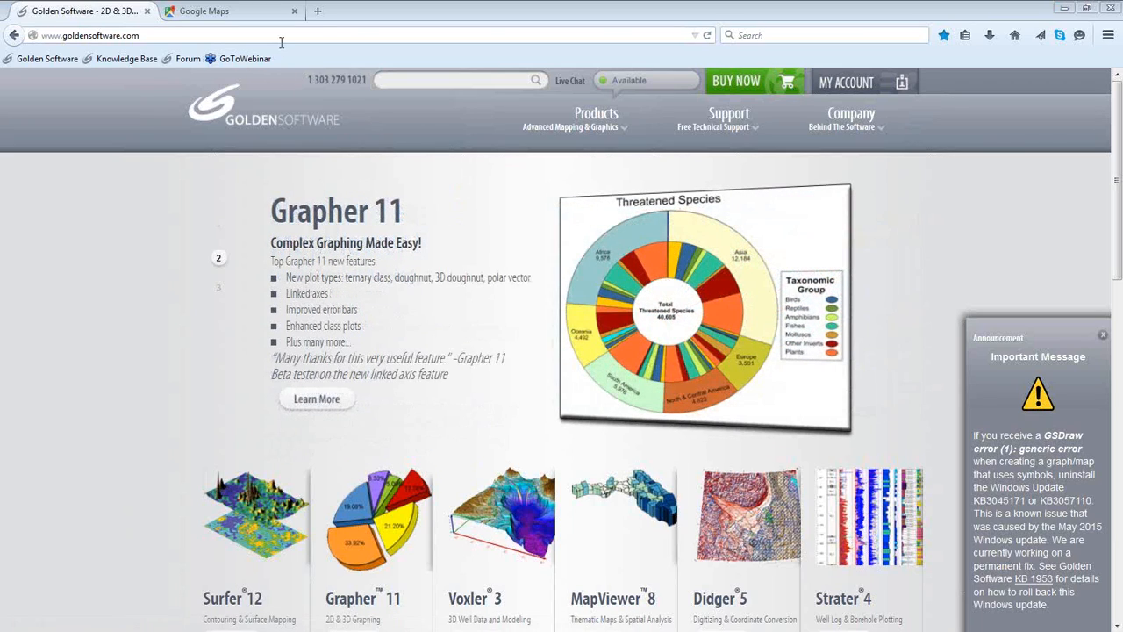
mouse_move(742, 126)
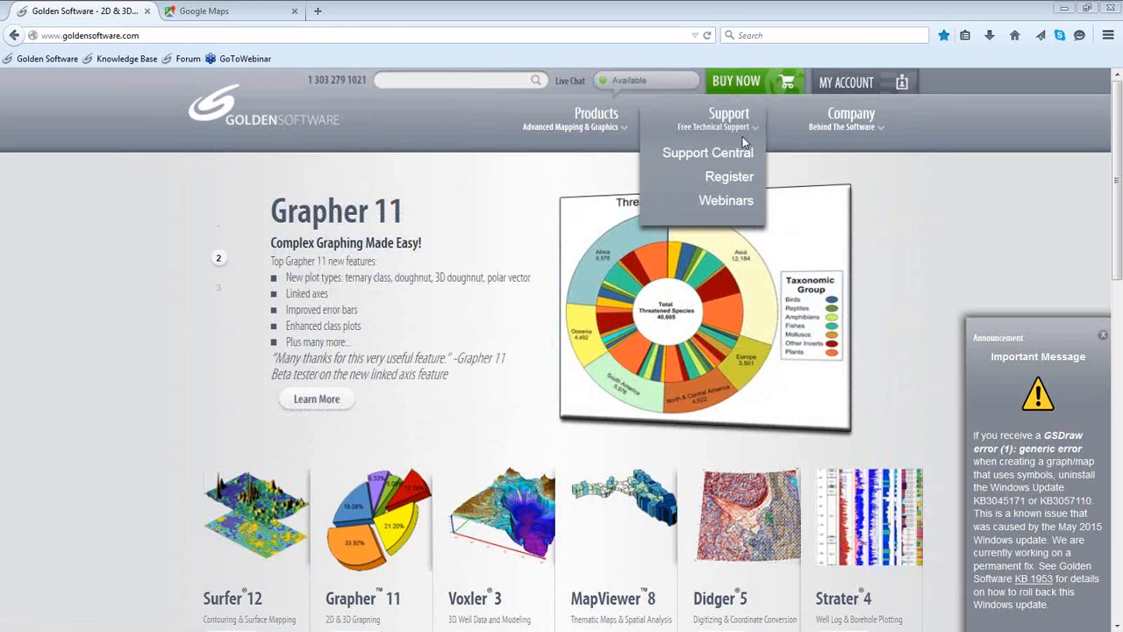
left_click(687, 162)
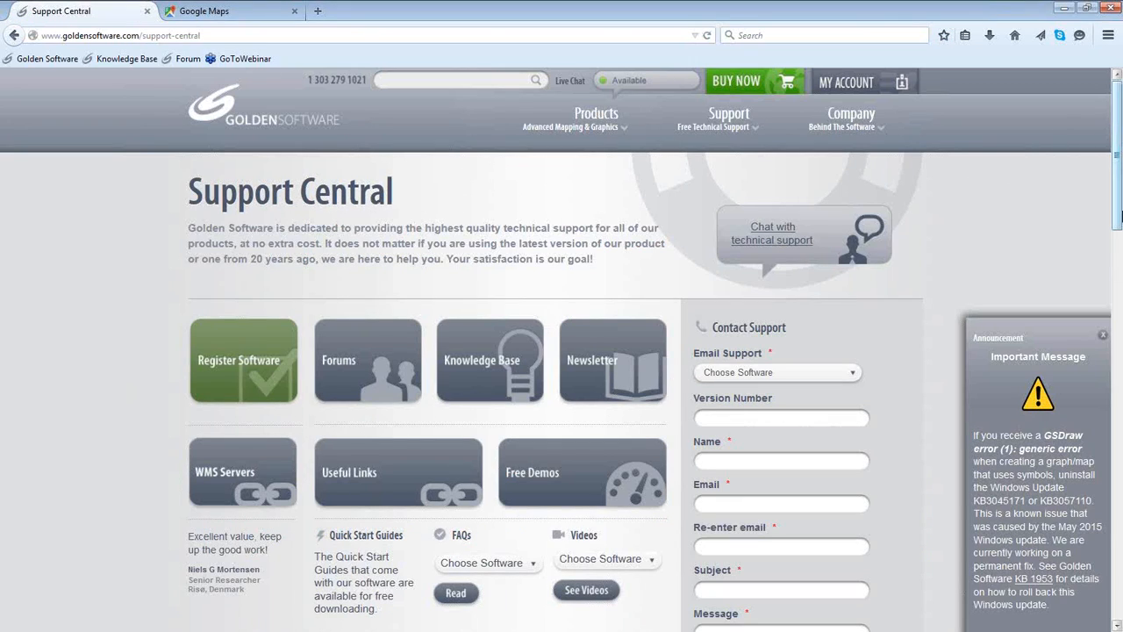
scroll(1115, 299, "down", 9)
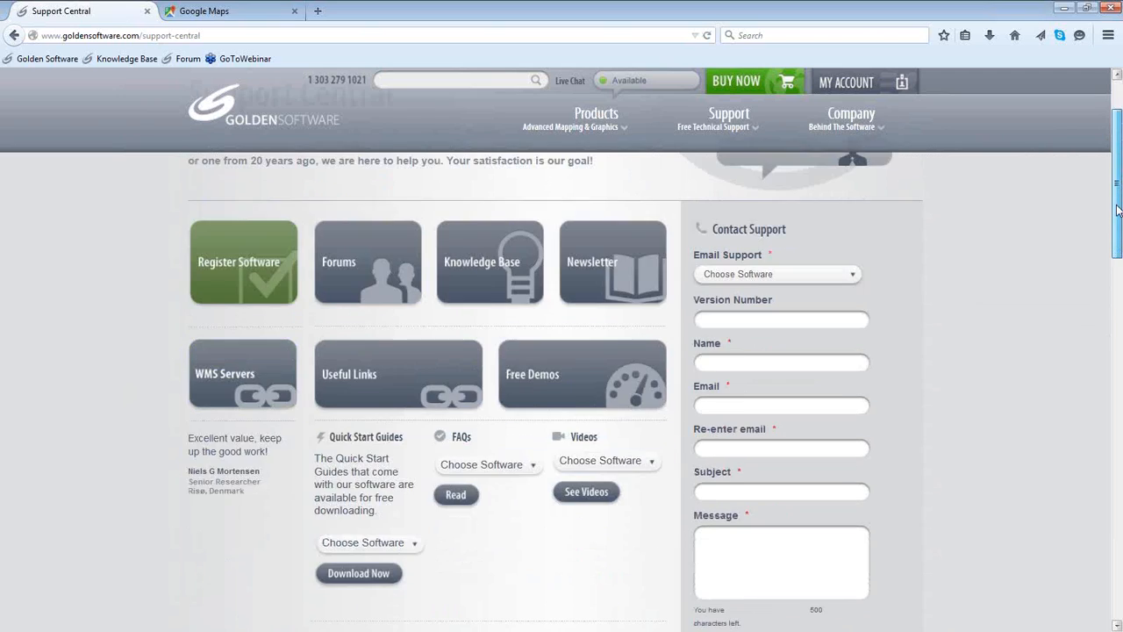
scroll(1117, 297, "down", 4)
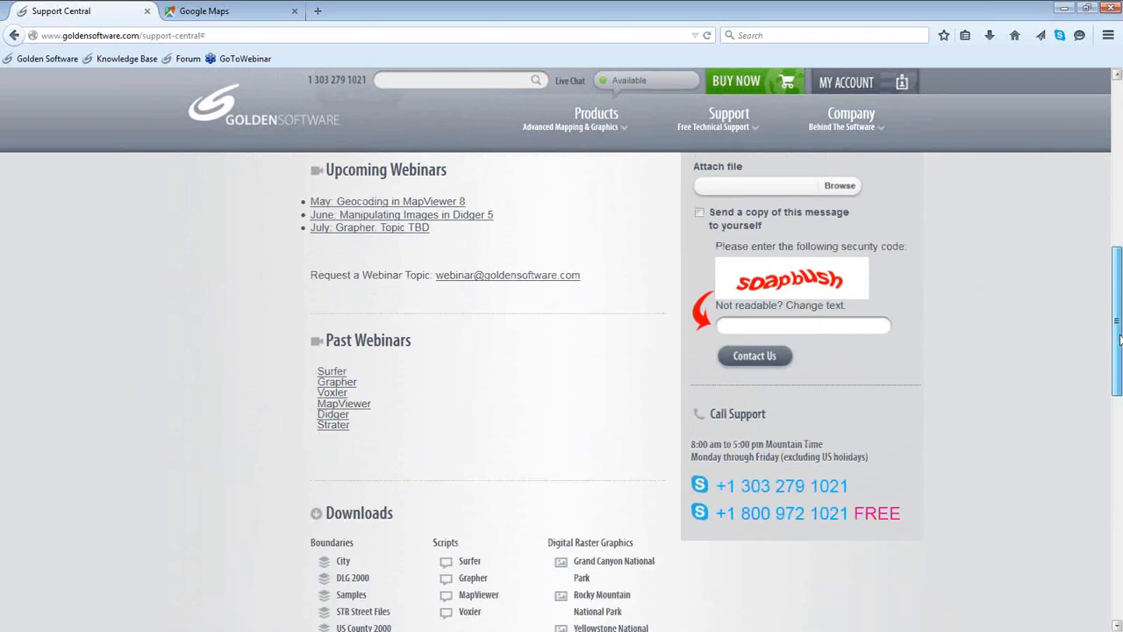
scroll(1117, 296, "down", 4)
scroll(387, 241, "down", 4)
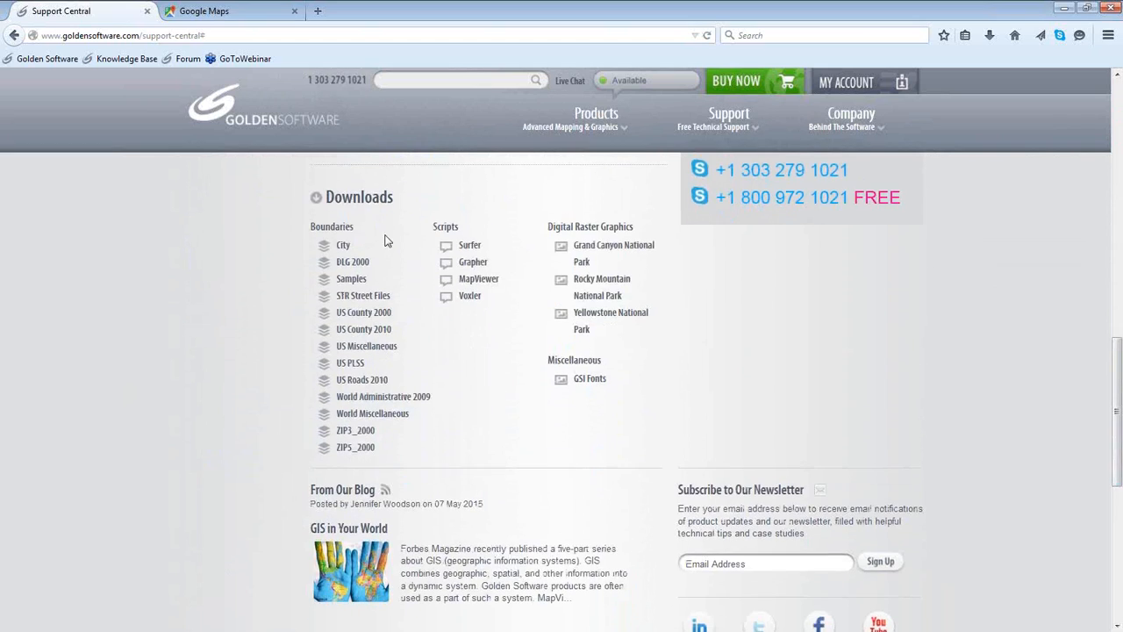
left_click(372, 299)
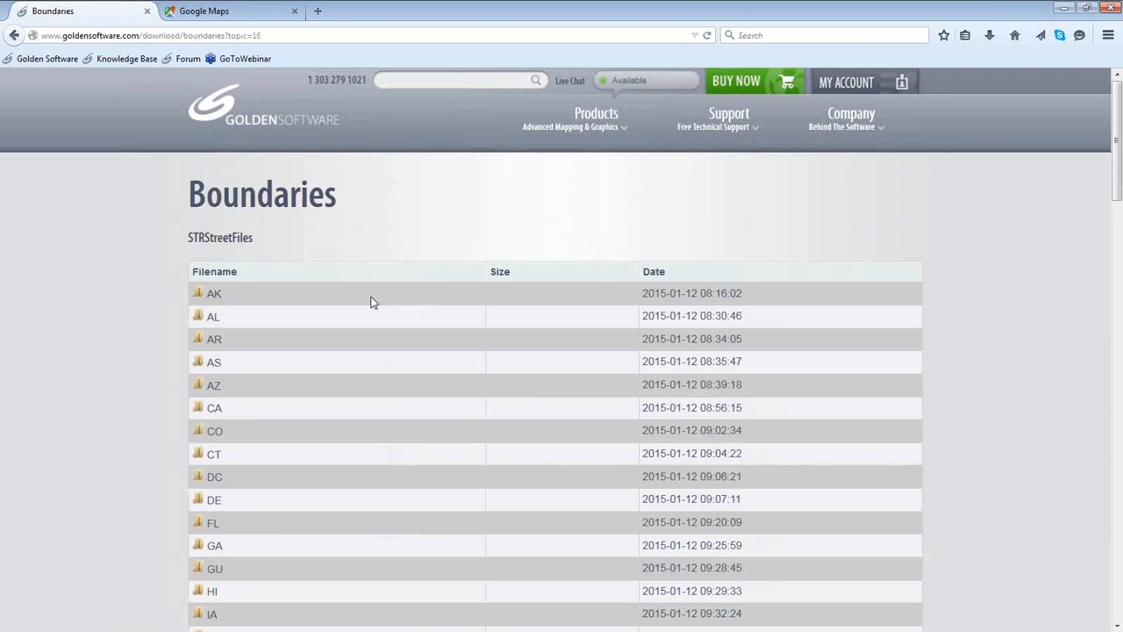
Step: Look through the state folders and STRStreetFiles.zip in the street file list, and examine the STR files in the CO folder
scroll(371, 302, "down", 2)
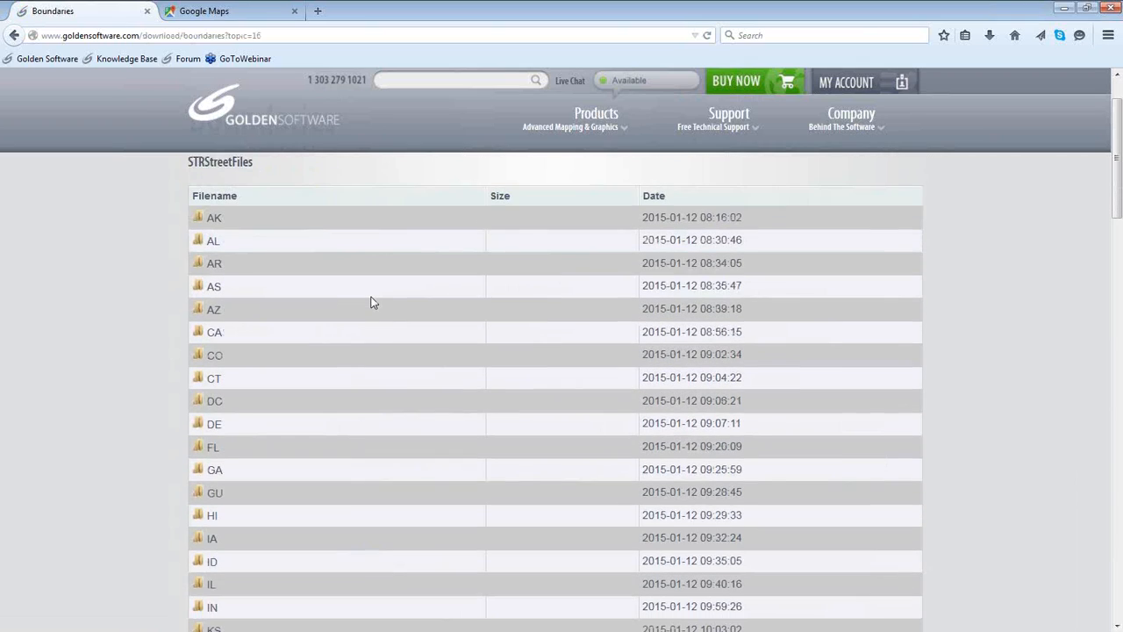
scroll(370, 302, "down", 2)
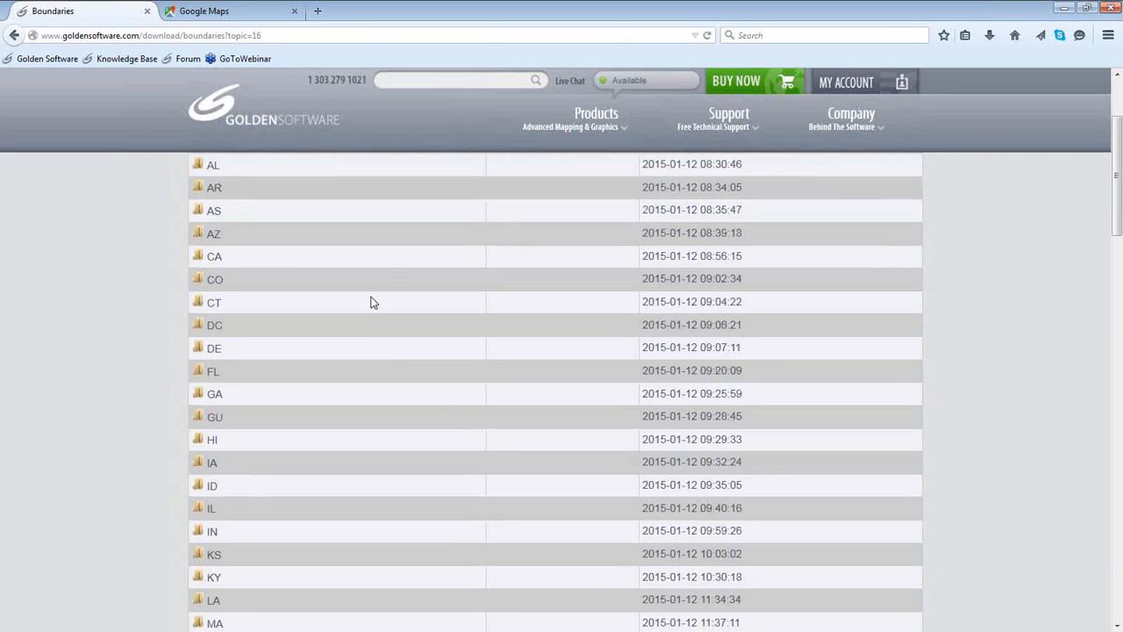
scroll(371, 302, "down", 20)
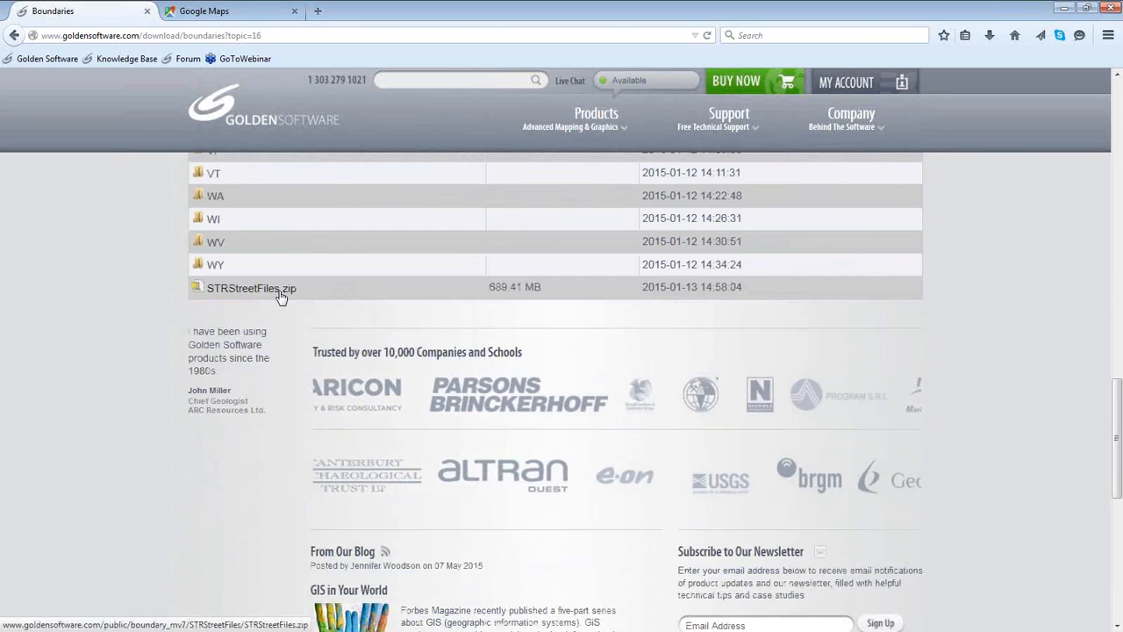
scroll(280, 296, "up", 5)
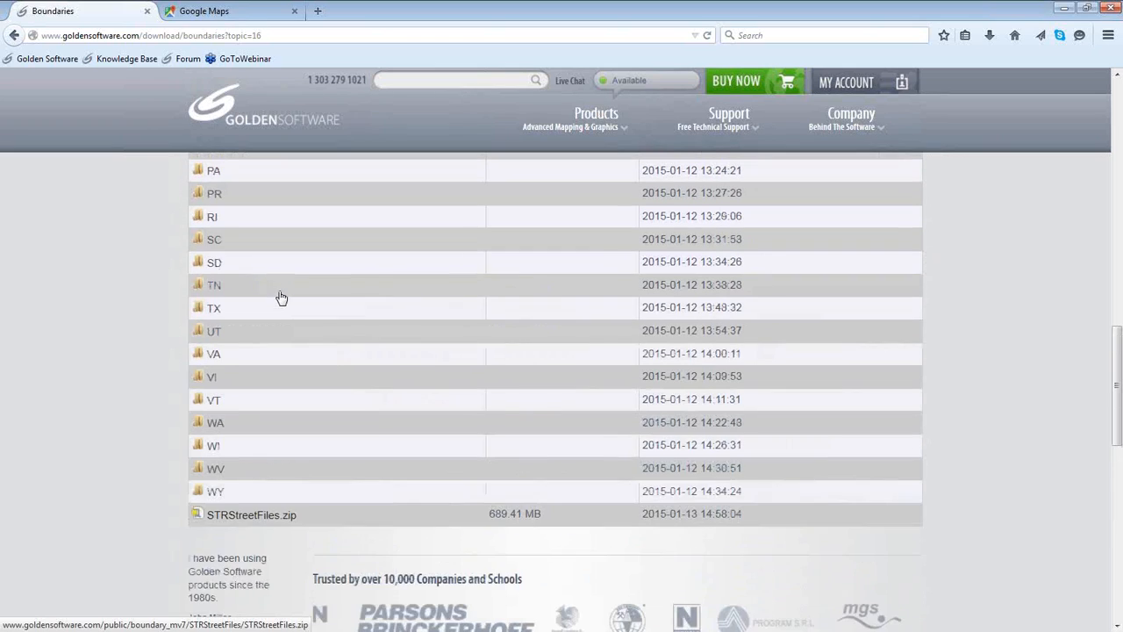
scroll(280, 296, "up", 5)
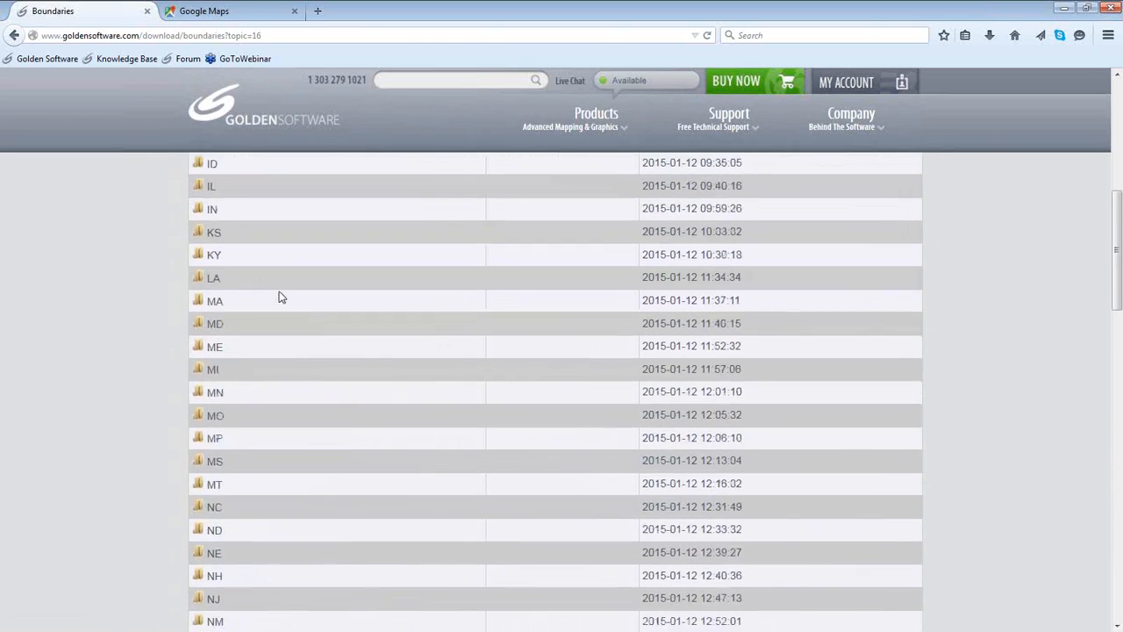
scroll(281, 297, "up", 4)
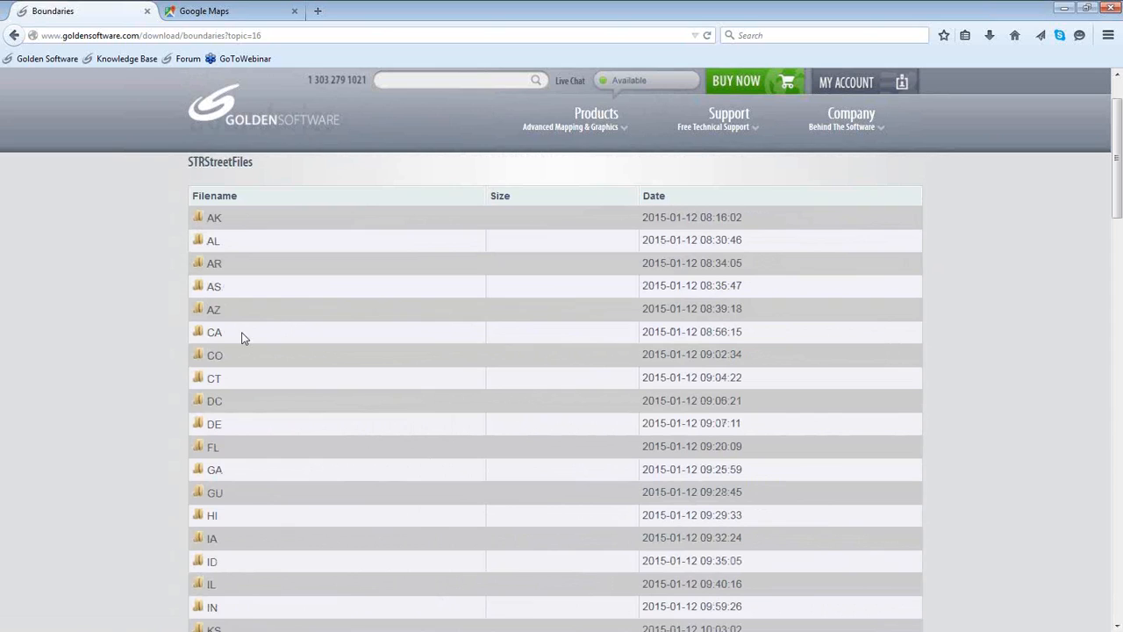
left_click(216, 359)
scroll(304, 380, "down", 12)
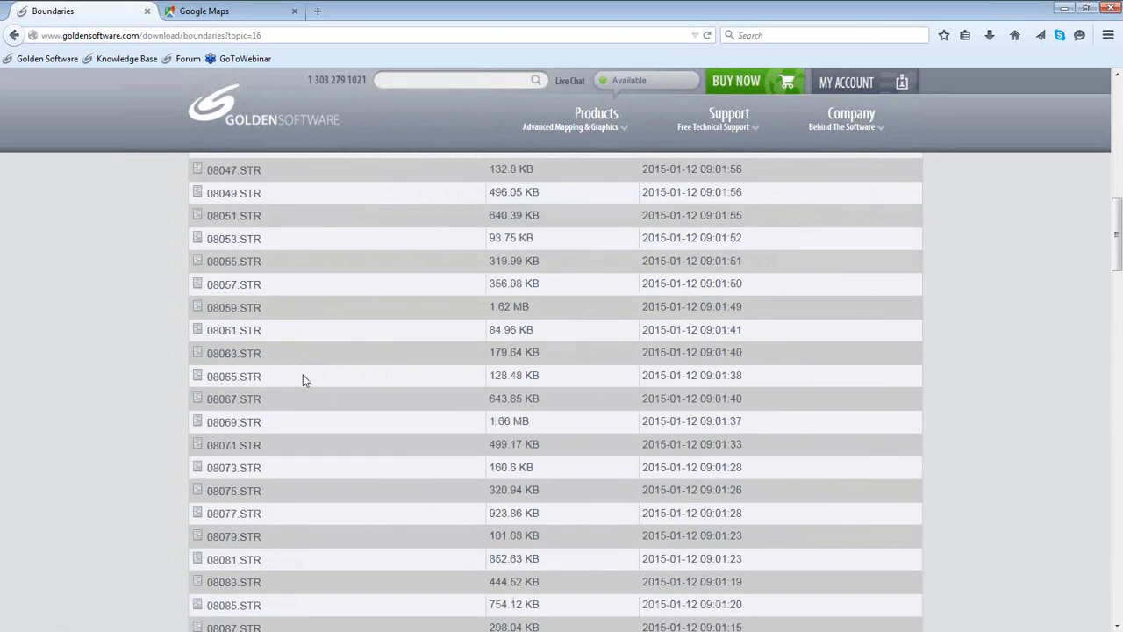
scroll(303, 379, "down", 6)
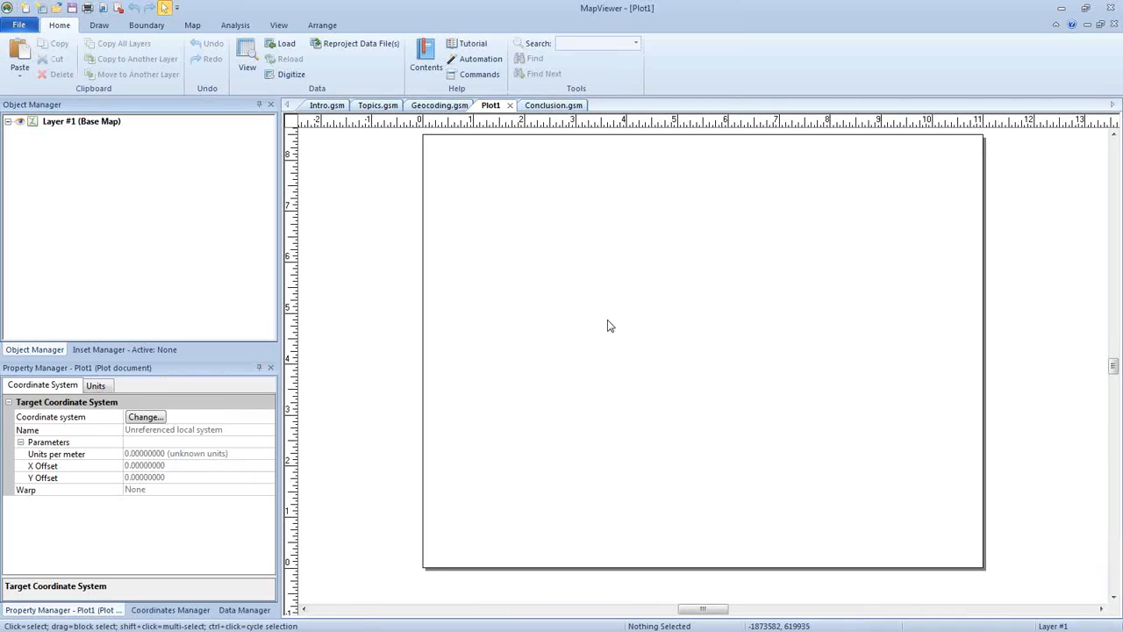
Step: Start geocoding on the empty Plot1 document and load MultiCol.xls as the data file for Layer #1
left_click(234, 26)
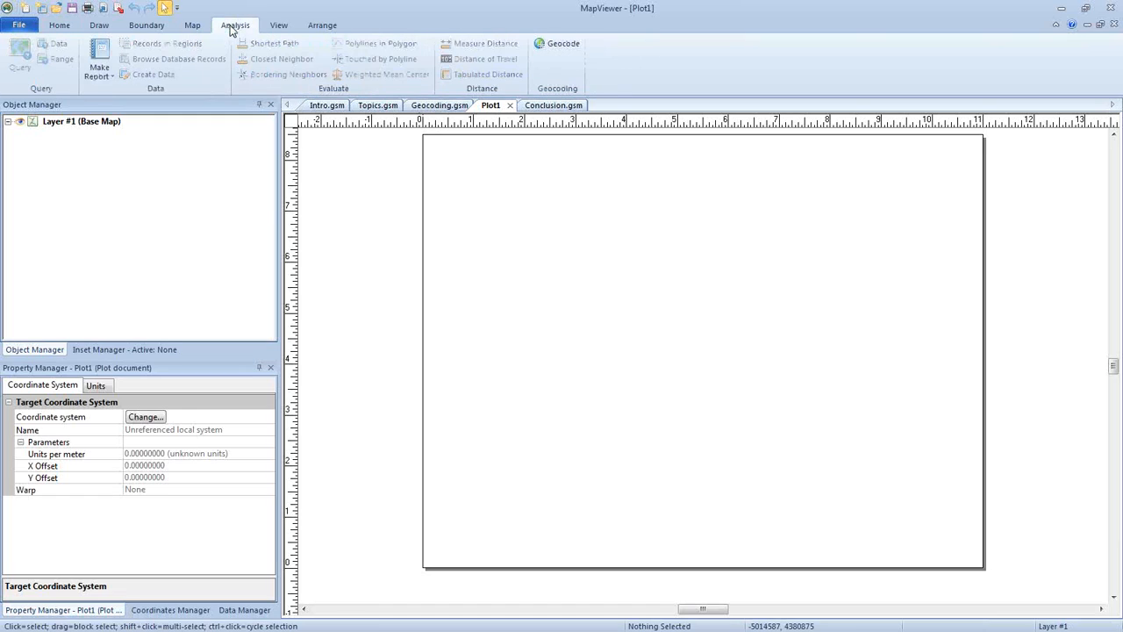
left_click(555, 48)
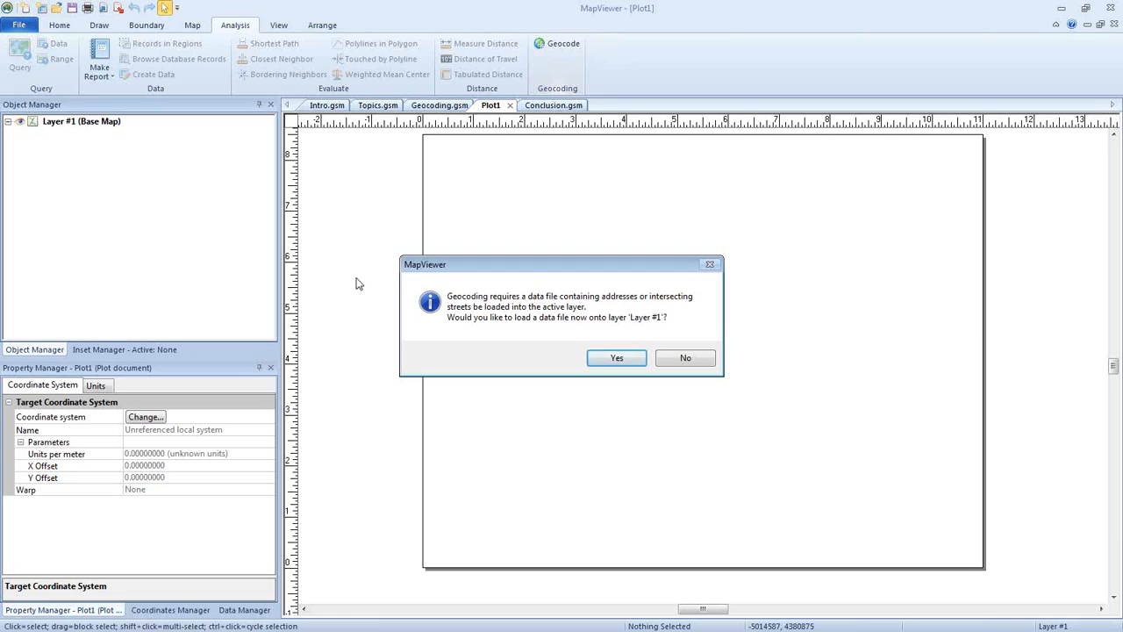
left_click(616, 360)
left_click(197, 110)
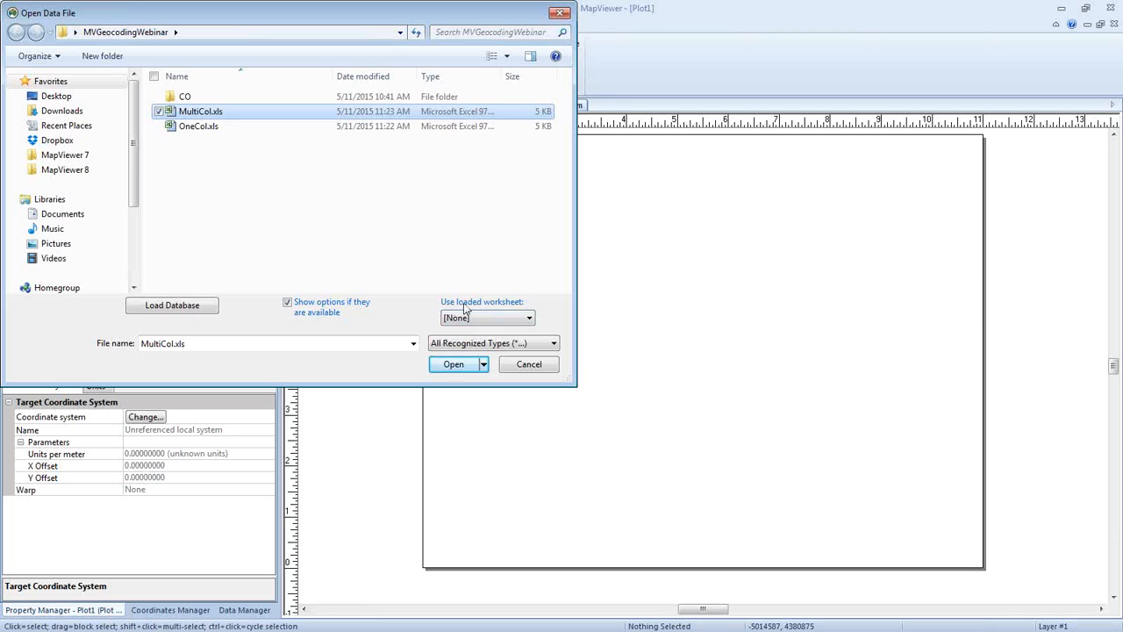
left_click(514, 317)
left_click(487, 332)
left_click(463, 368)
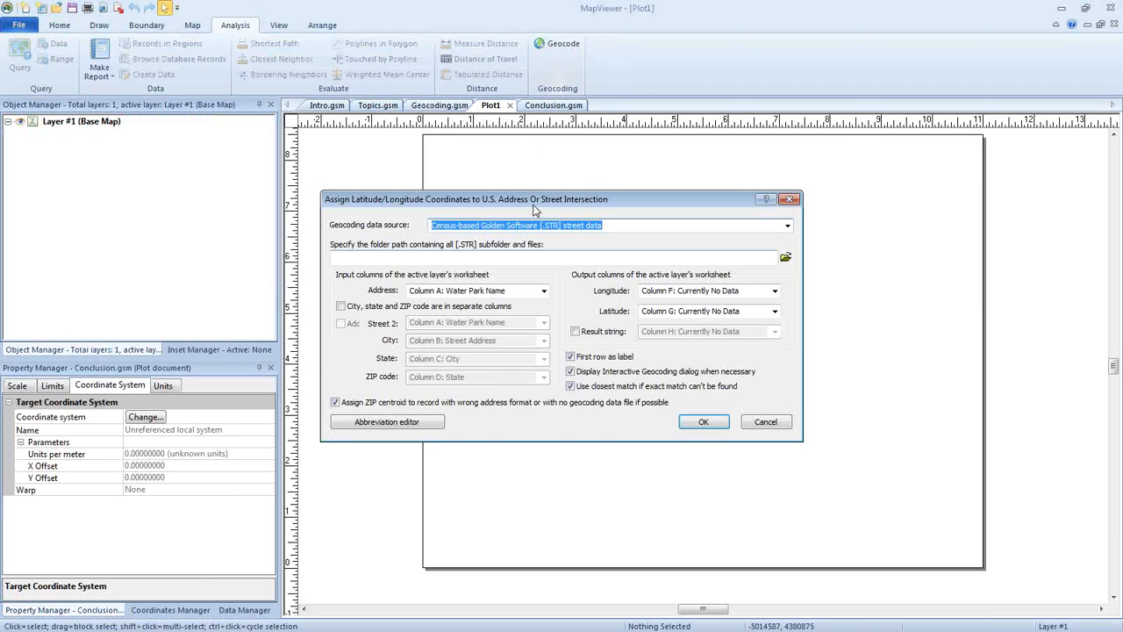
Step: Set the STR street file path to the CO folder inside MVGeocodingWebinar on the desktop
left_click_drag(538, 204, 641, 194)
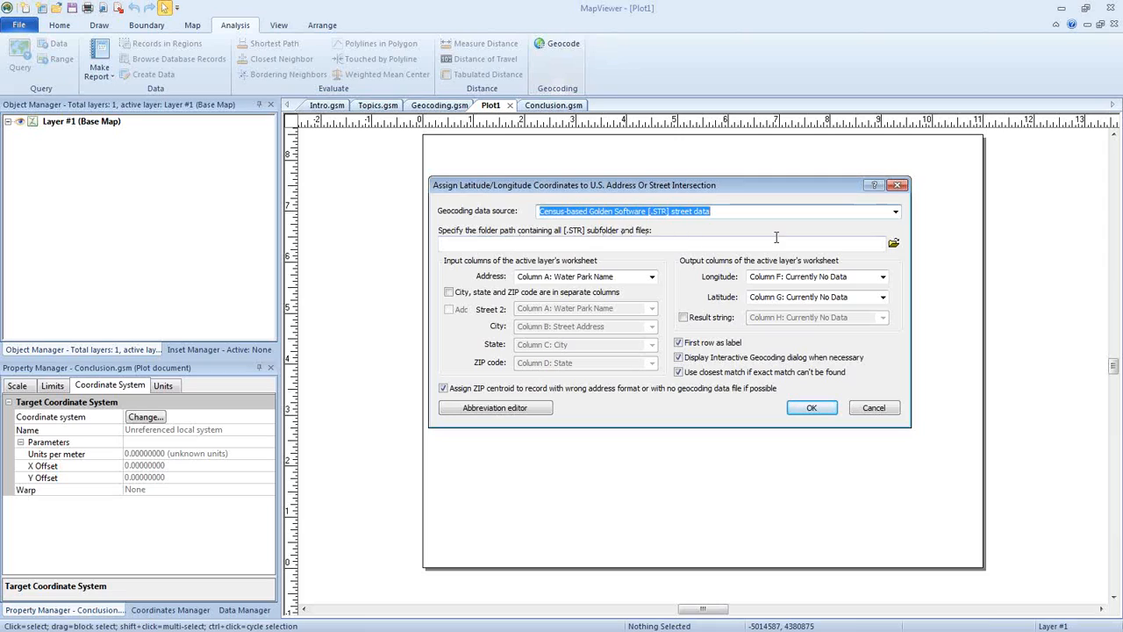
left_click(894, 244)
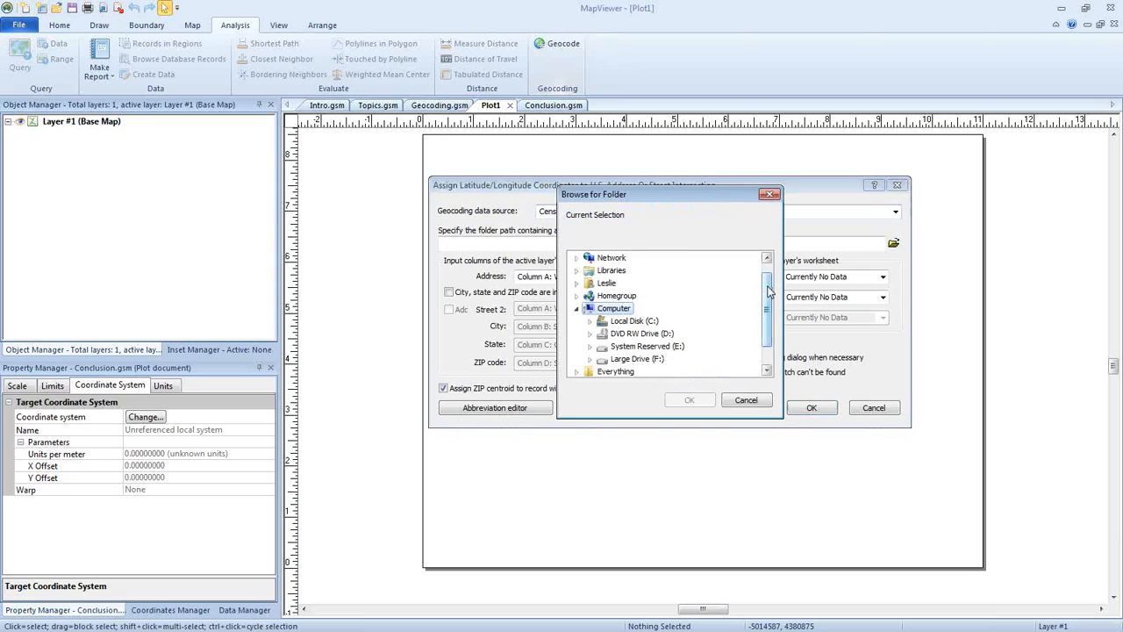
left_click(576, 309)
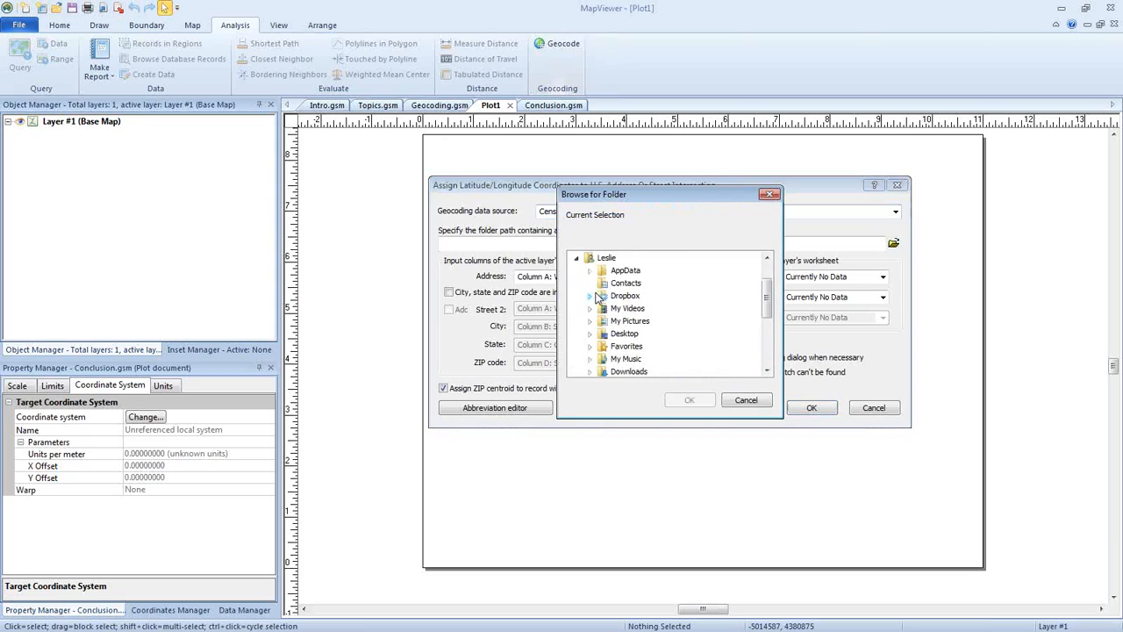
left_click(591, 334)
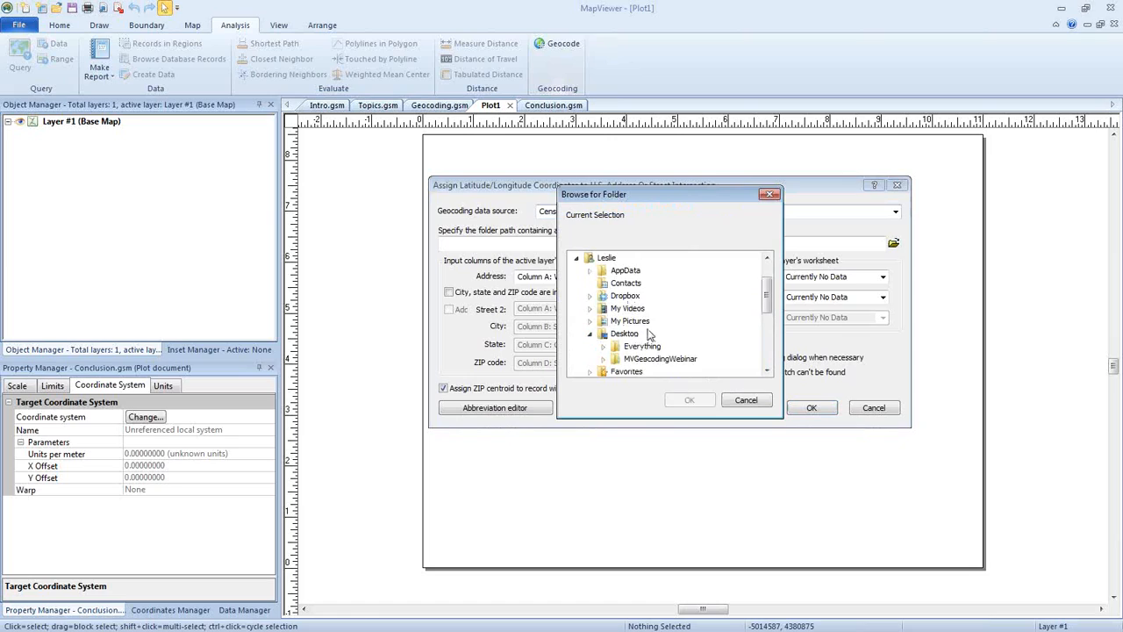
left_click(603, 359)
left_click(639, 359)
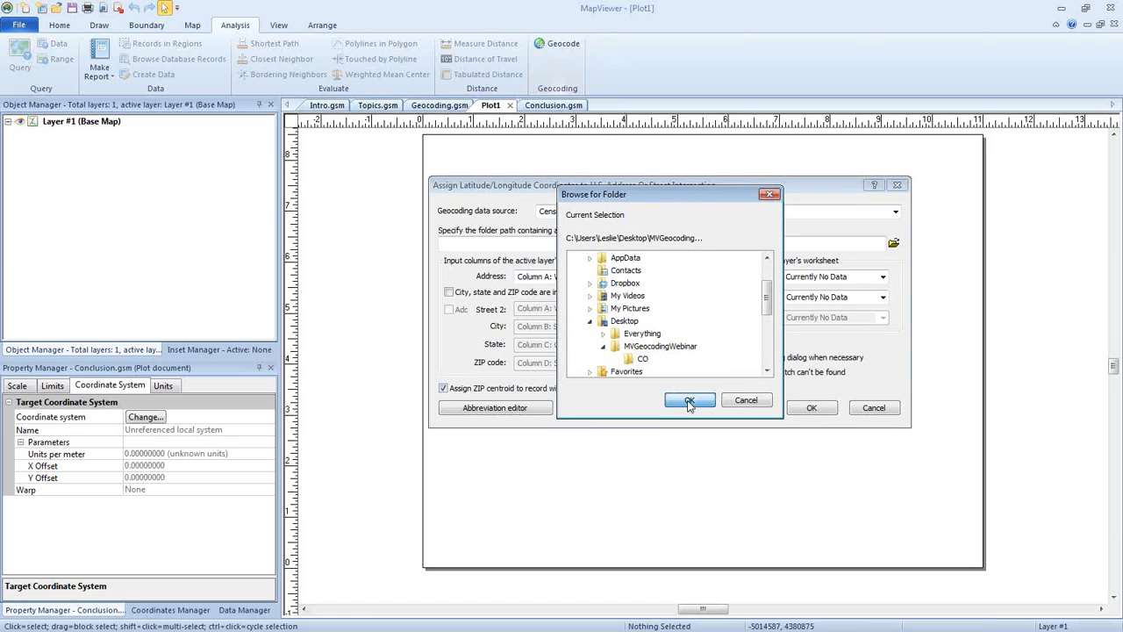
left_click(686, 401)
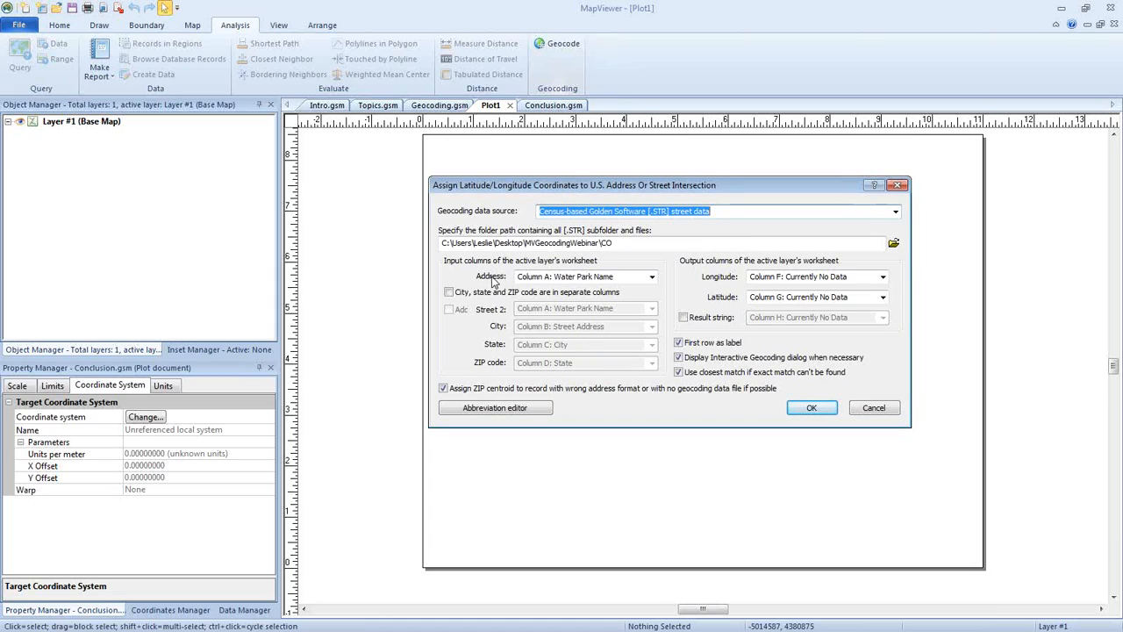
Step: Use Column B: Street Address as the address input and specify that city, state and ZIP code are in separate columns
left_click(651, 277)
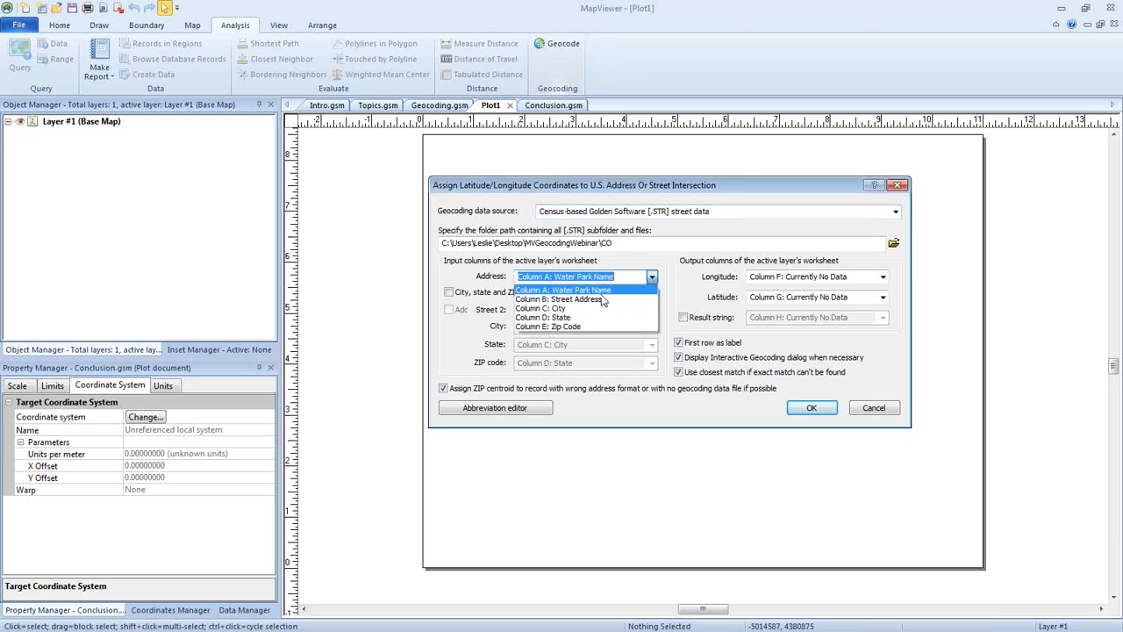
left_click(581, 299)
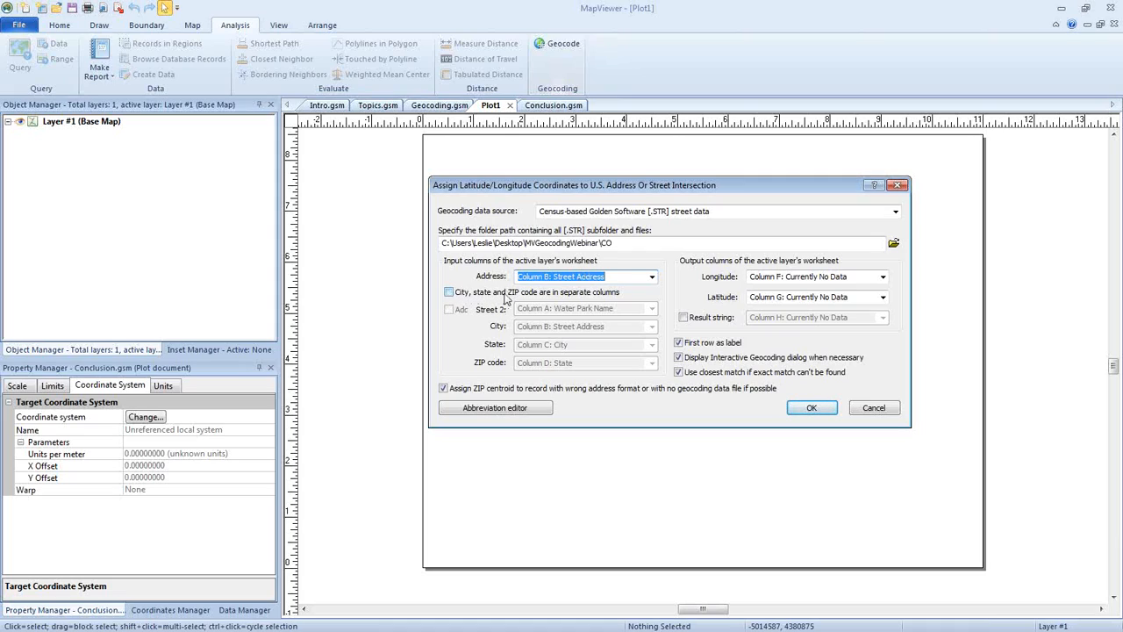
left_click(449, 293)
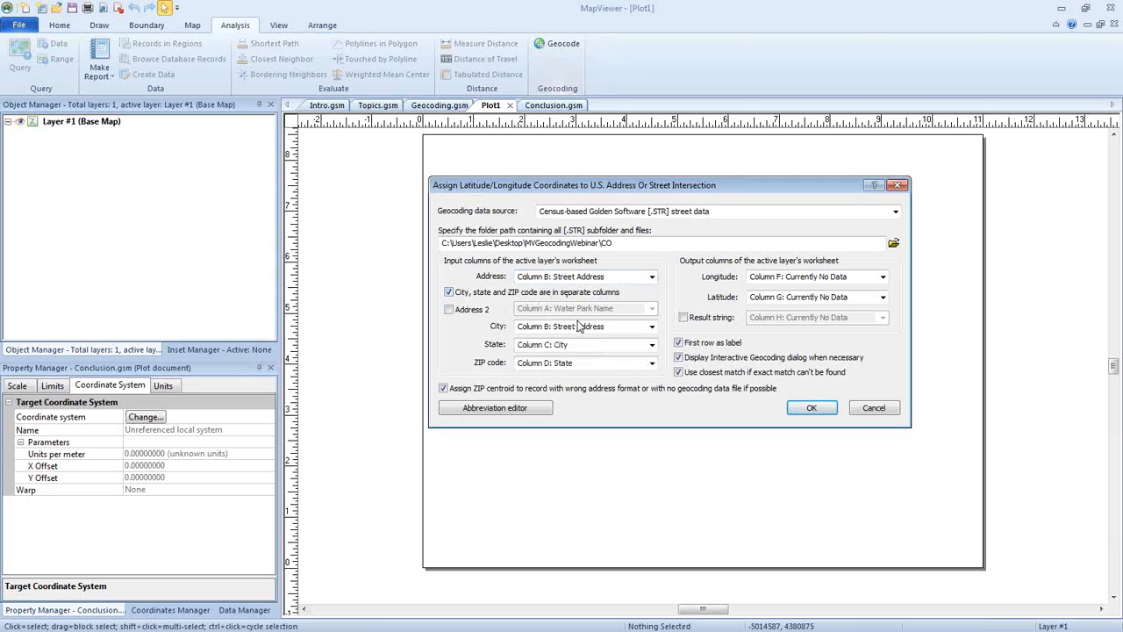
Step: Assign the city to Column C, the state to Column D and the ZIP code to Column E, and enable the result string output in Column H
left_click(652, 328)
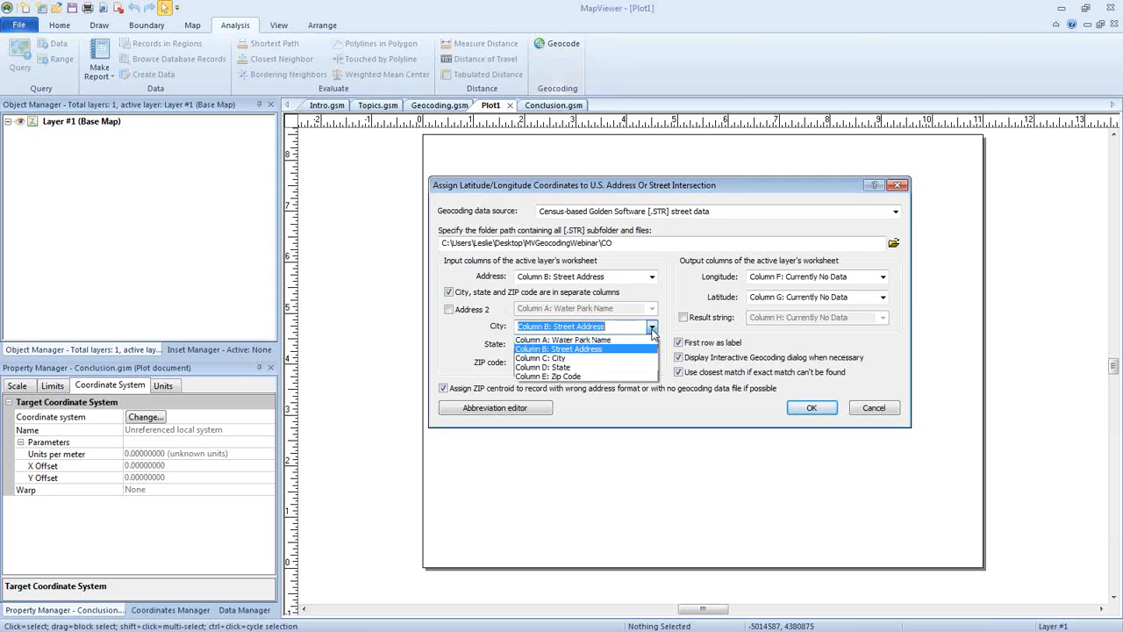
left_click(619, 359)
left_click(652, 344)
left_click(600, 386)
left_click(652, 362)
left_click(586, 412)
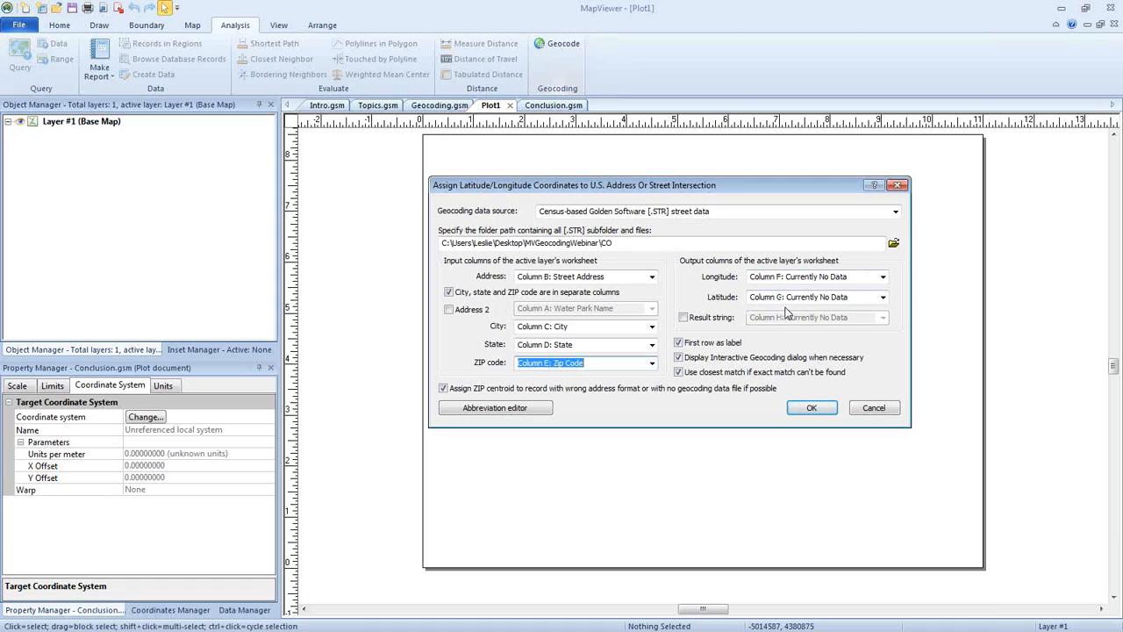
left_click(683, 319)
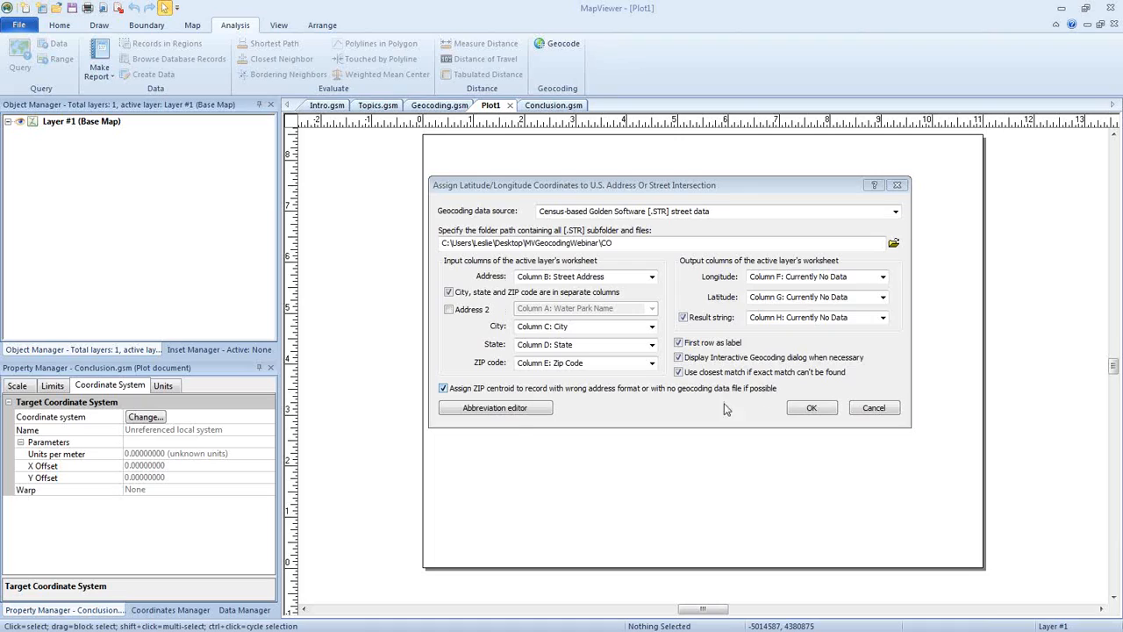
Step: Examine the abbreviation editor's substitution, removal and truncation lists and how entries are edited or added, and leave without saving
left_click(497, 408)
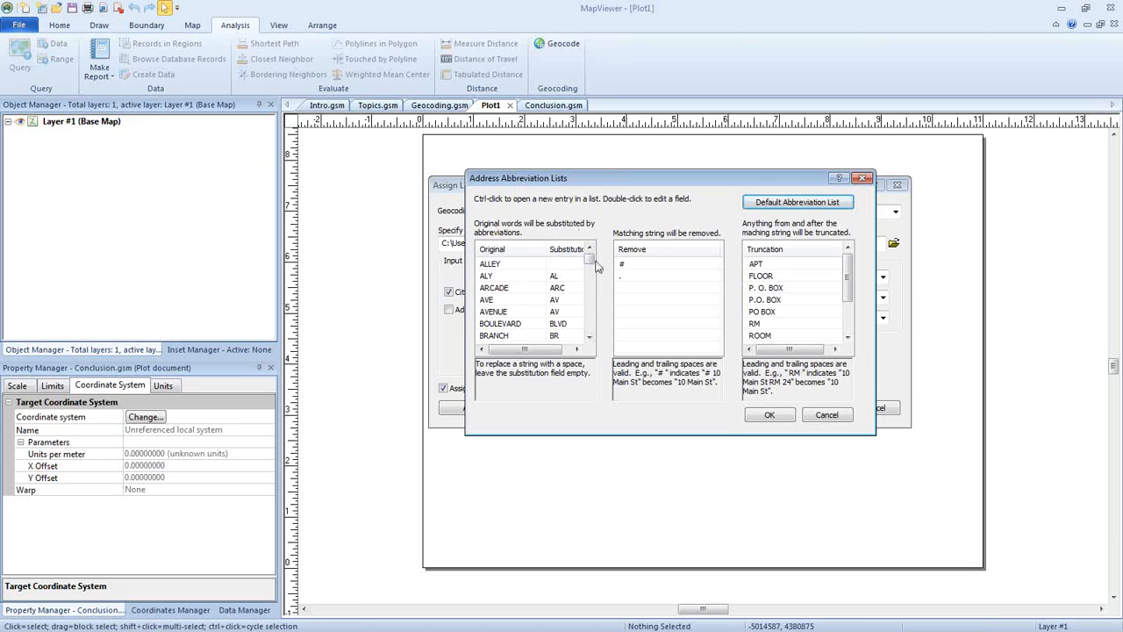
left_click_drag(546, 248, 530, 247)
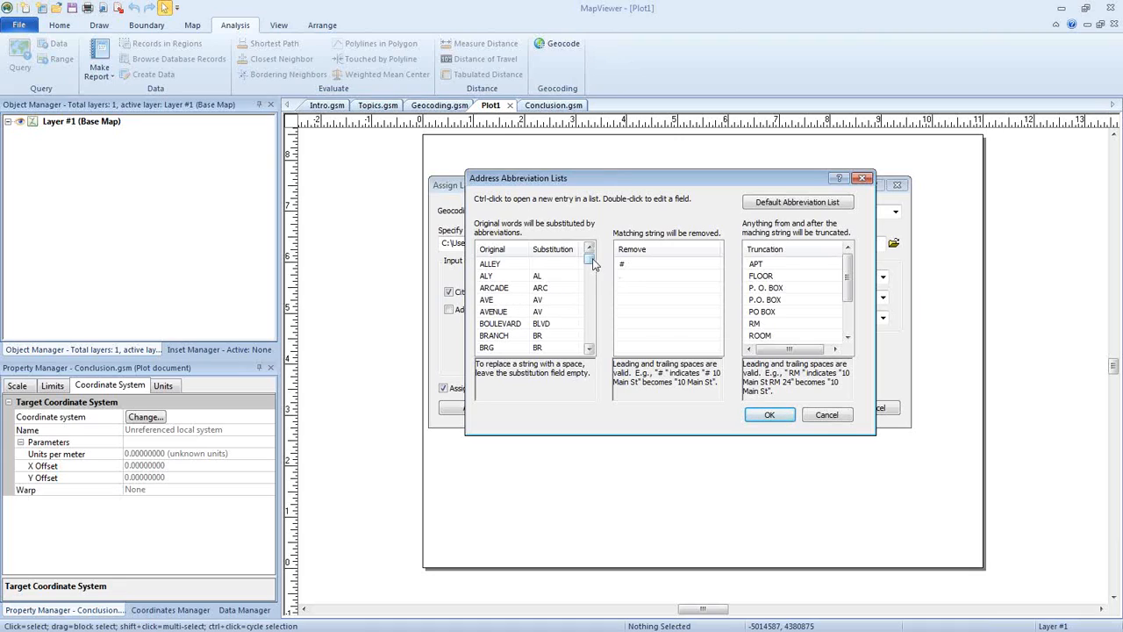
double_click(501, 299)
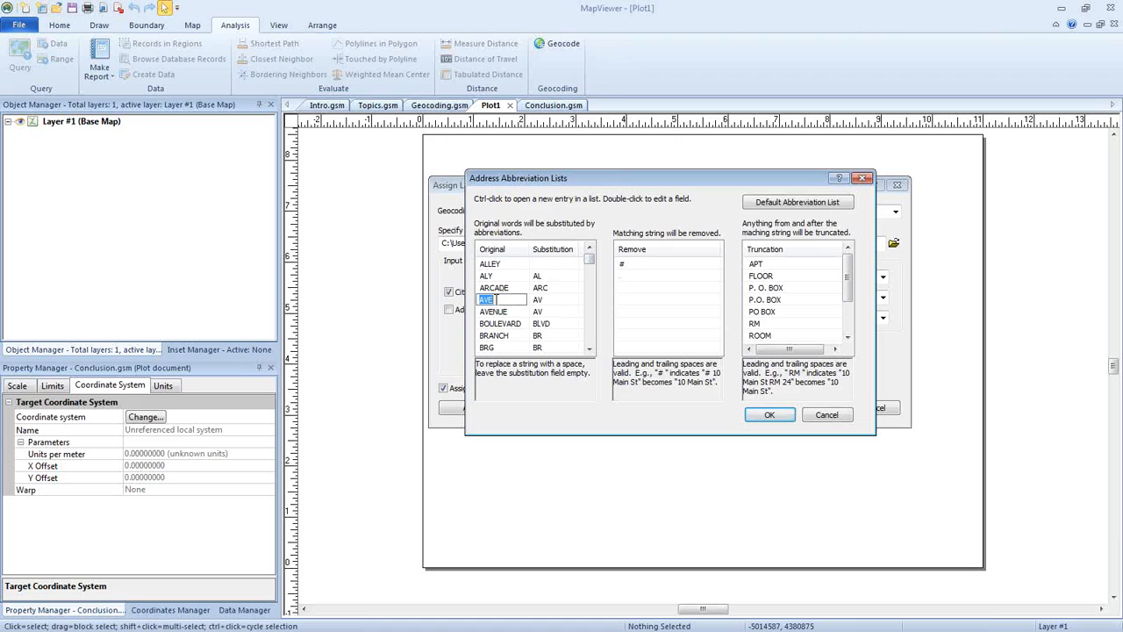
left_click(509, 313)
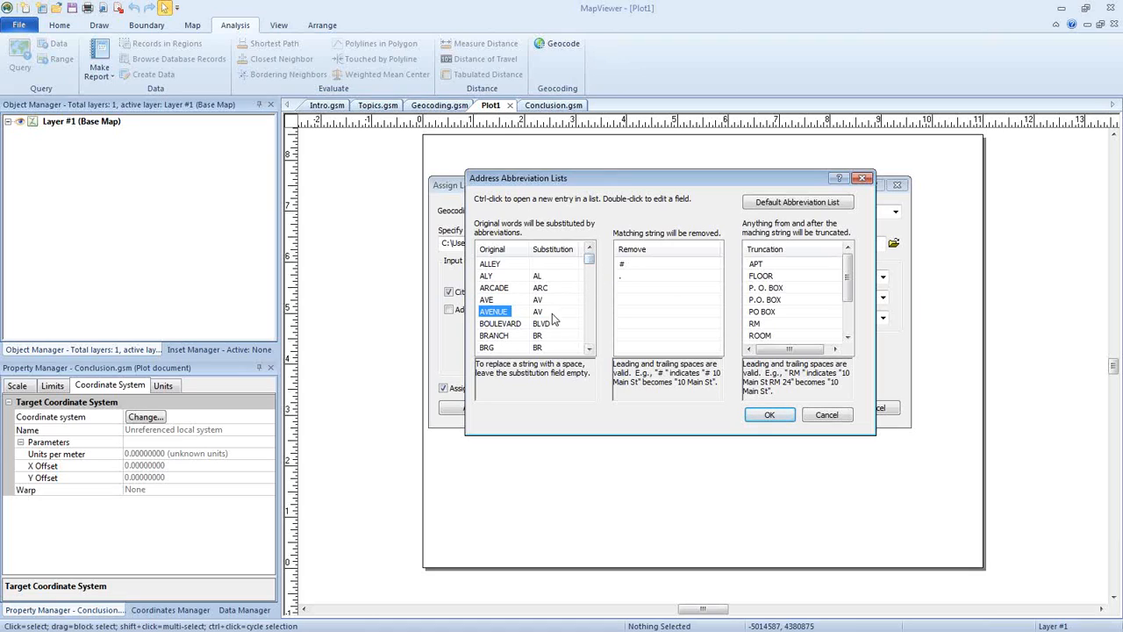
left_click_drag(592, 267, 592, 333)
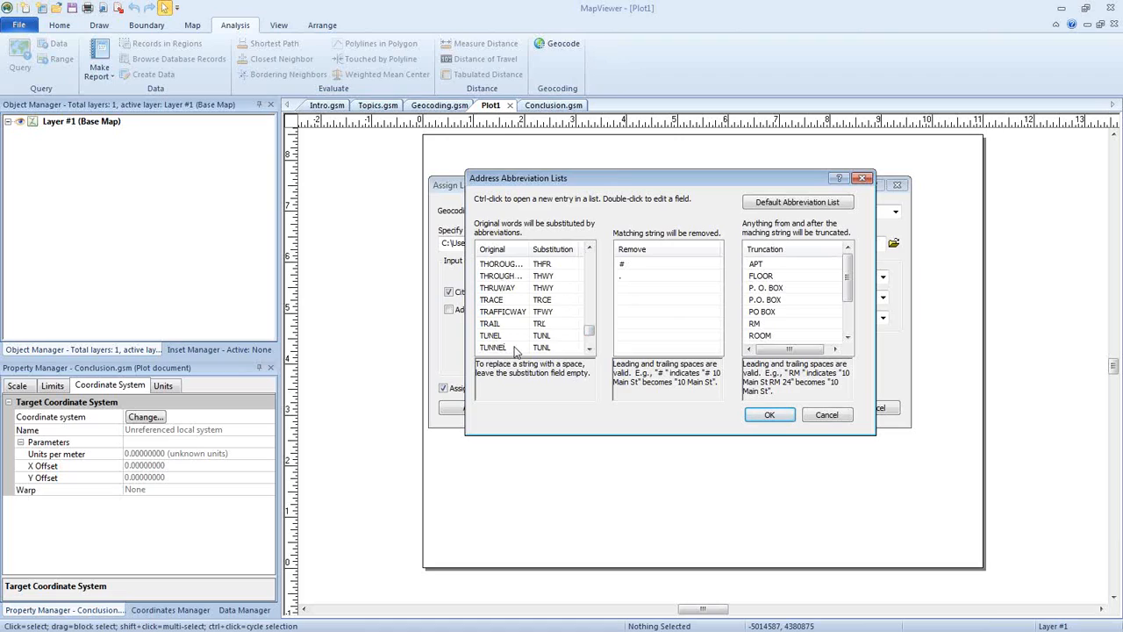
left_click(518, 347, "ctrl")
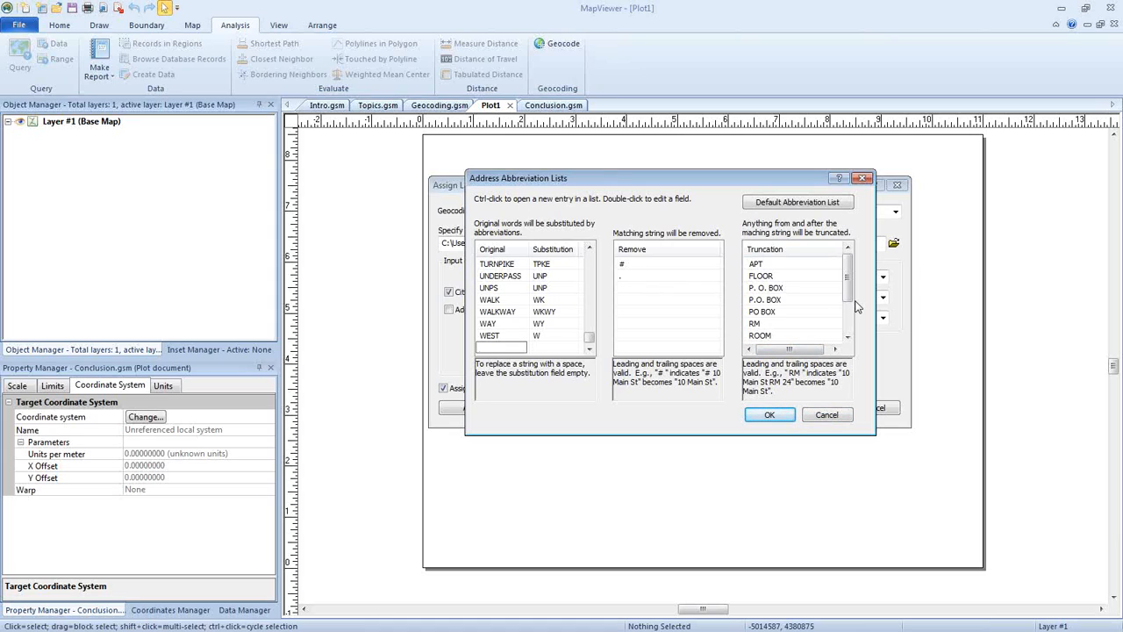
left_click(827, 415)
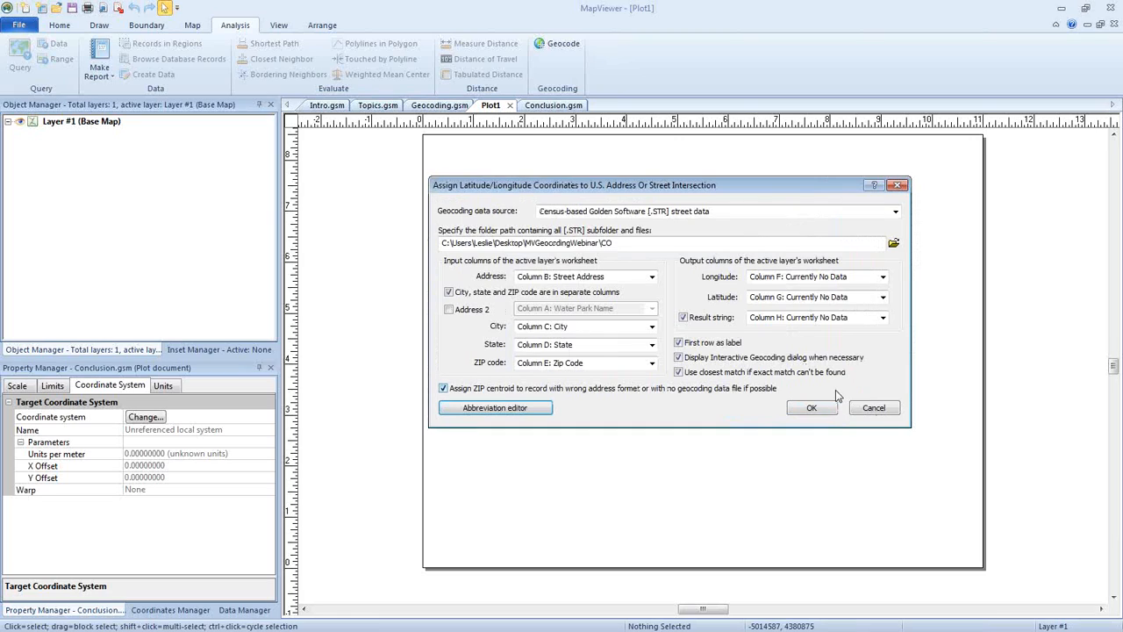
Step: Run the geocoding with the configured settings and narrow the Address column in the list of unmatched records
left_click(813, 408)
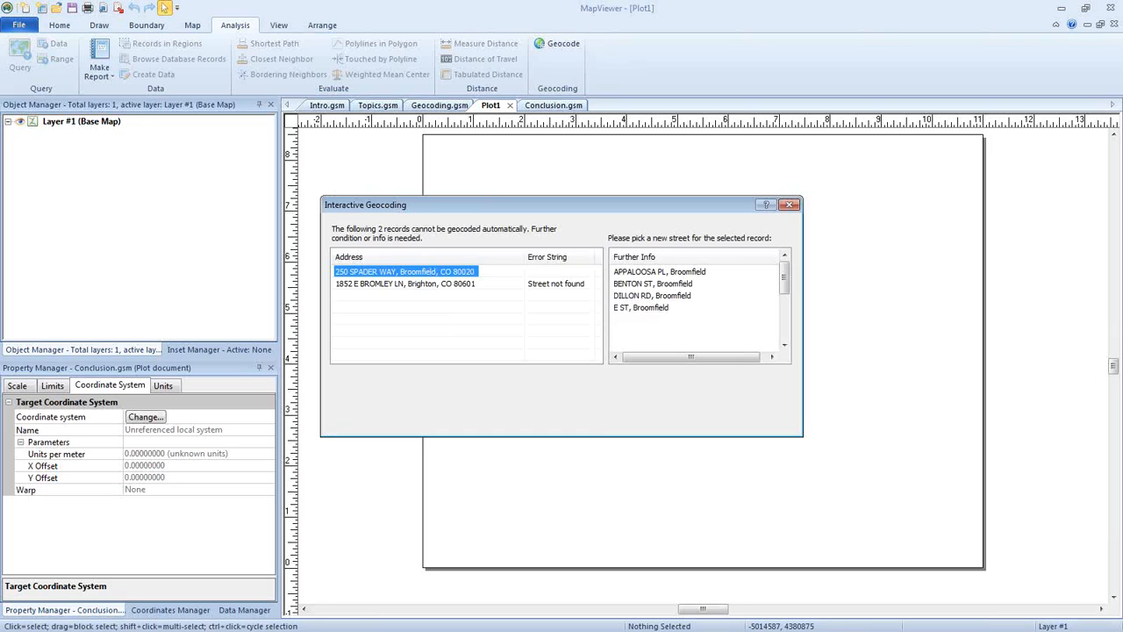
left_click_drag(686, 204, 805, 207)
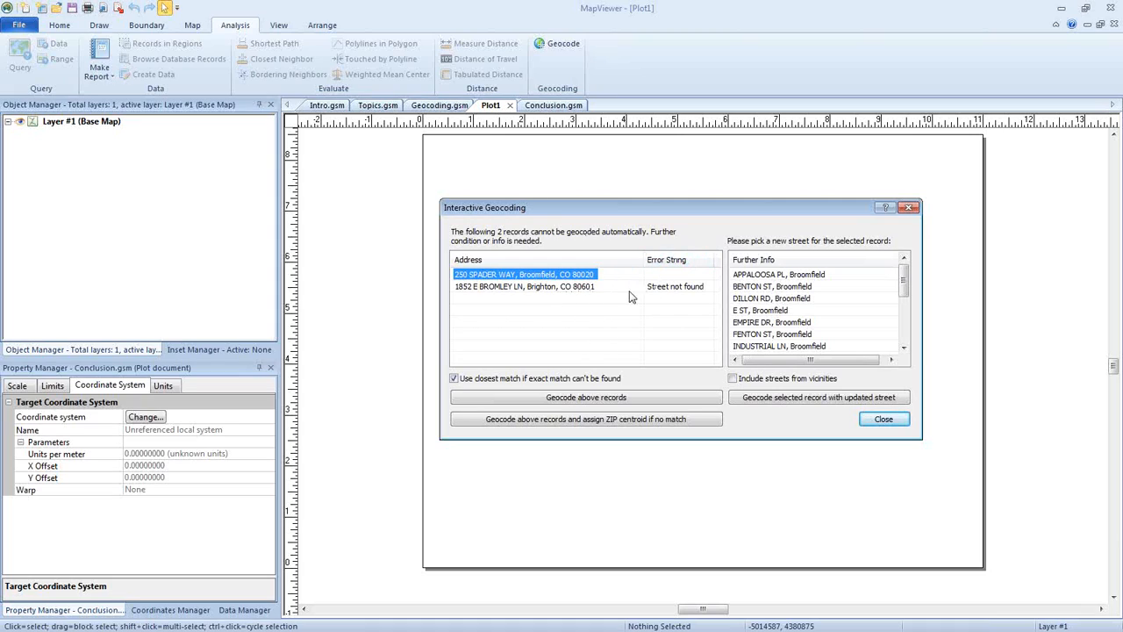
left_click_drag(643, 260, 625, 259)
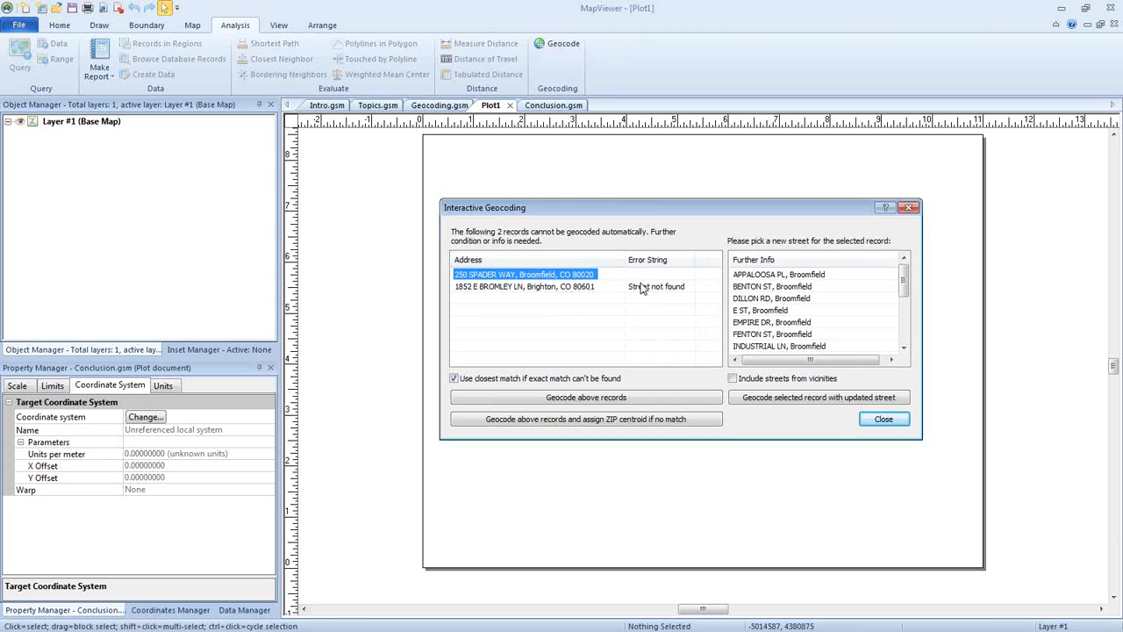
Step: Select the unmatched Brighton record and look through its replacement streets for Bromley Lane
left_click(595, 288)
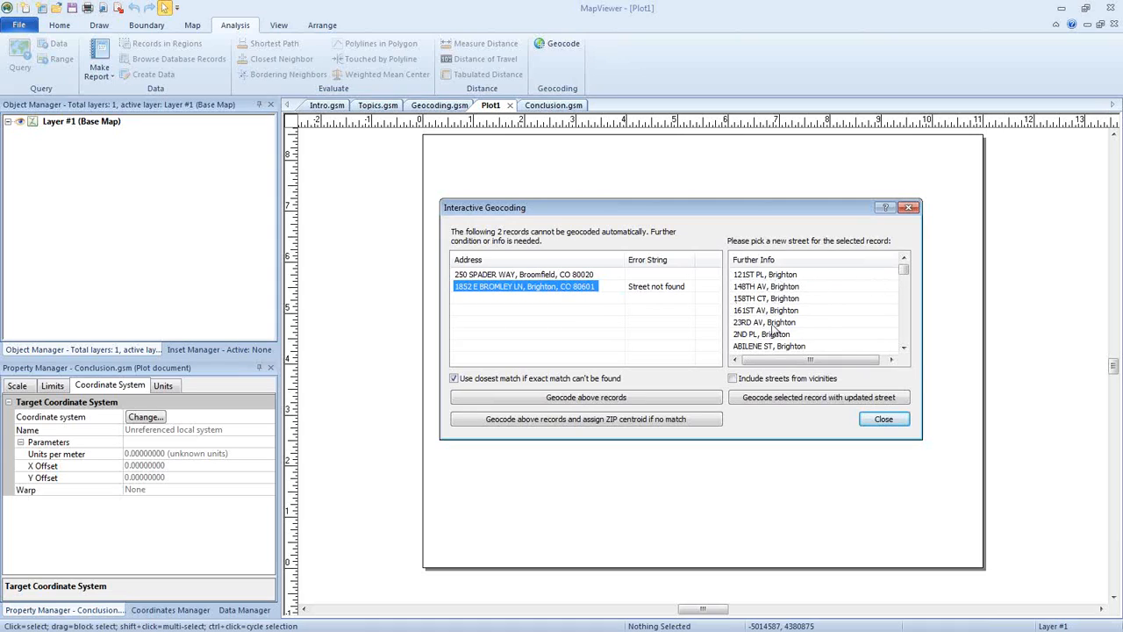
left_click_drag(903, 272, 906, 274)
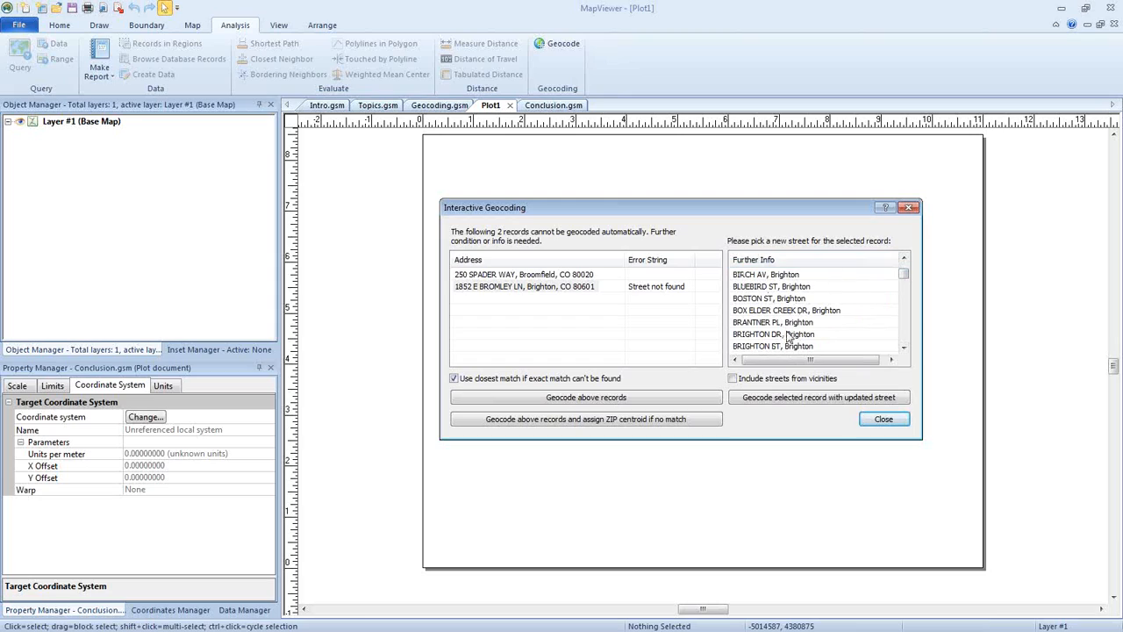
left_click(903, 347)
left_click(904, 349)
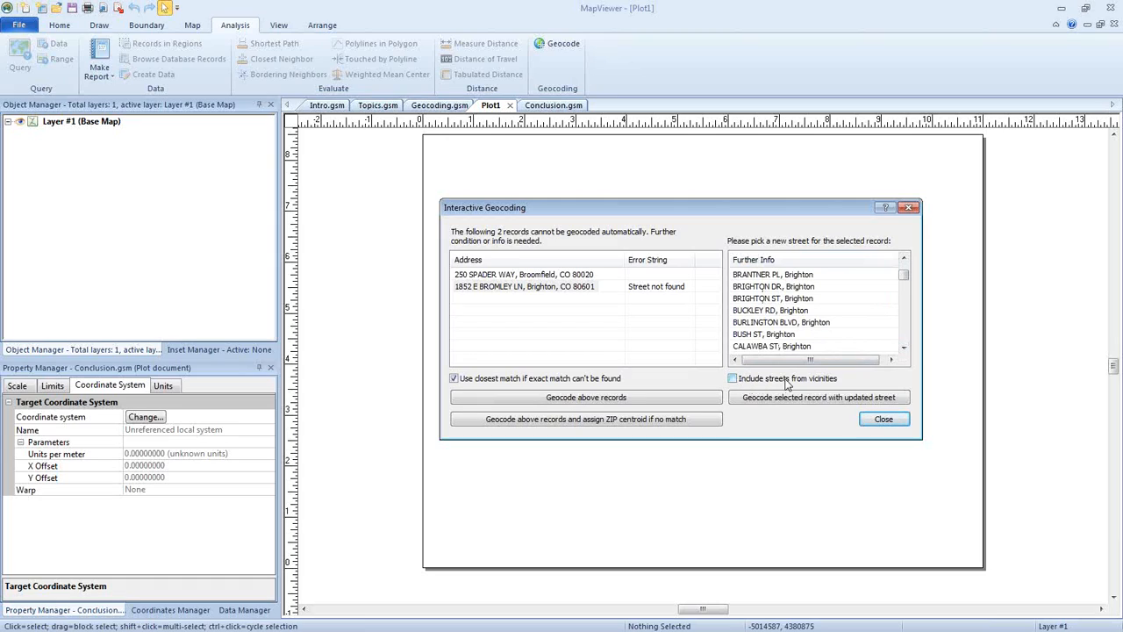
Step: Include streets from vicinities and geocode the Brighton record with BROMLEY LN as its updated street
left_click(742, 382)
left_click_drag(905, 271, 907, 275)
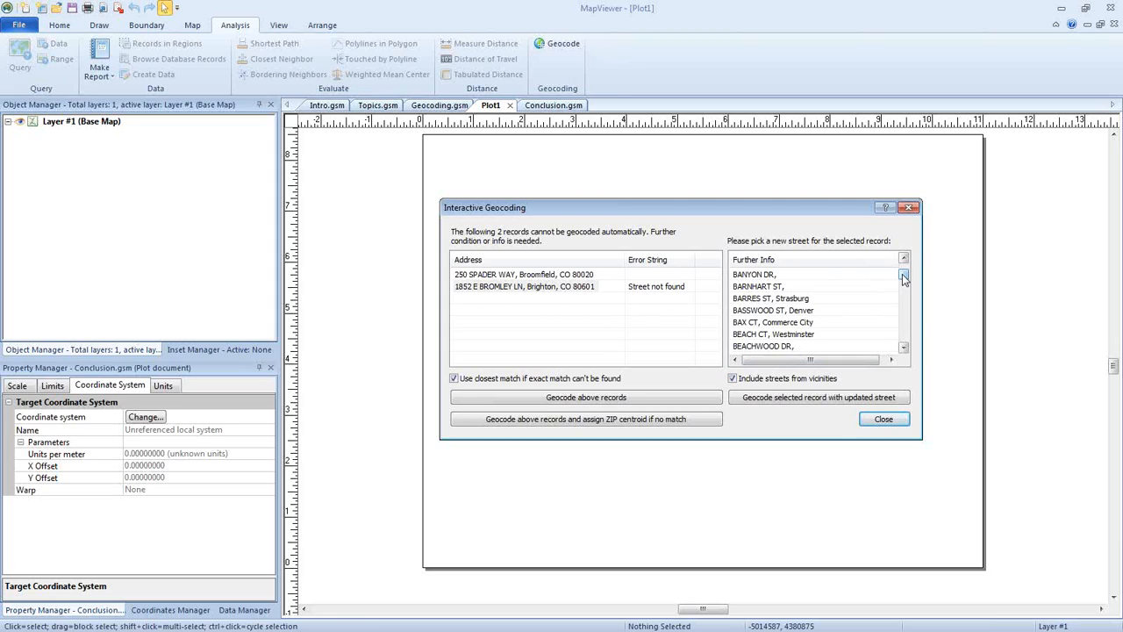
scroll(904, 277, "down", 5)
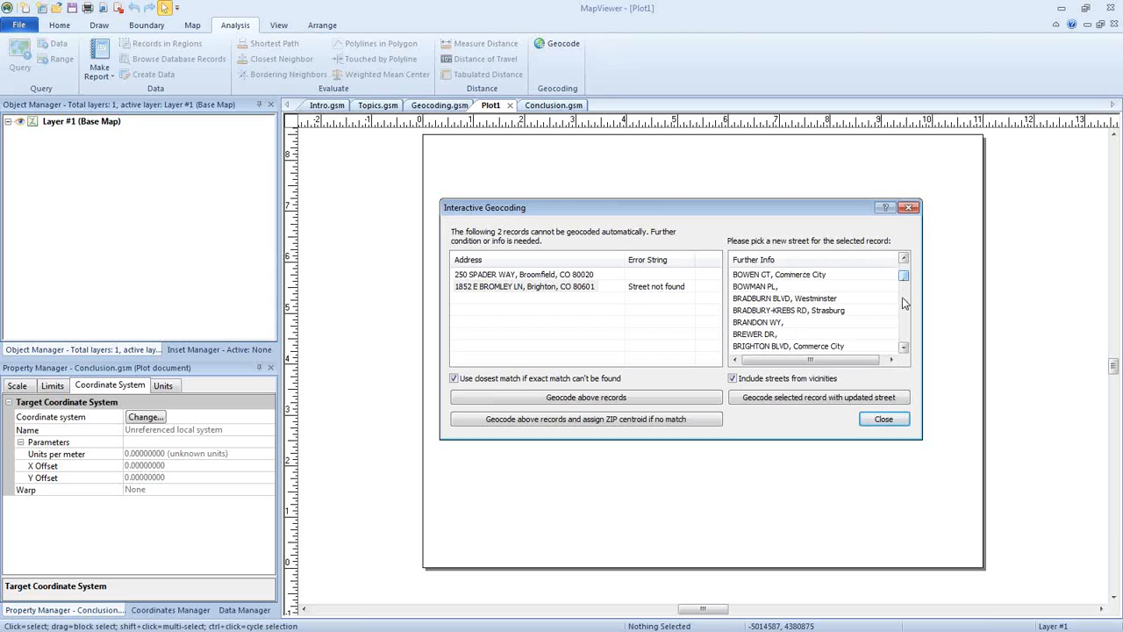
scroll(905, 347, "down", 5)
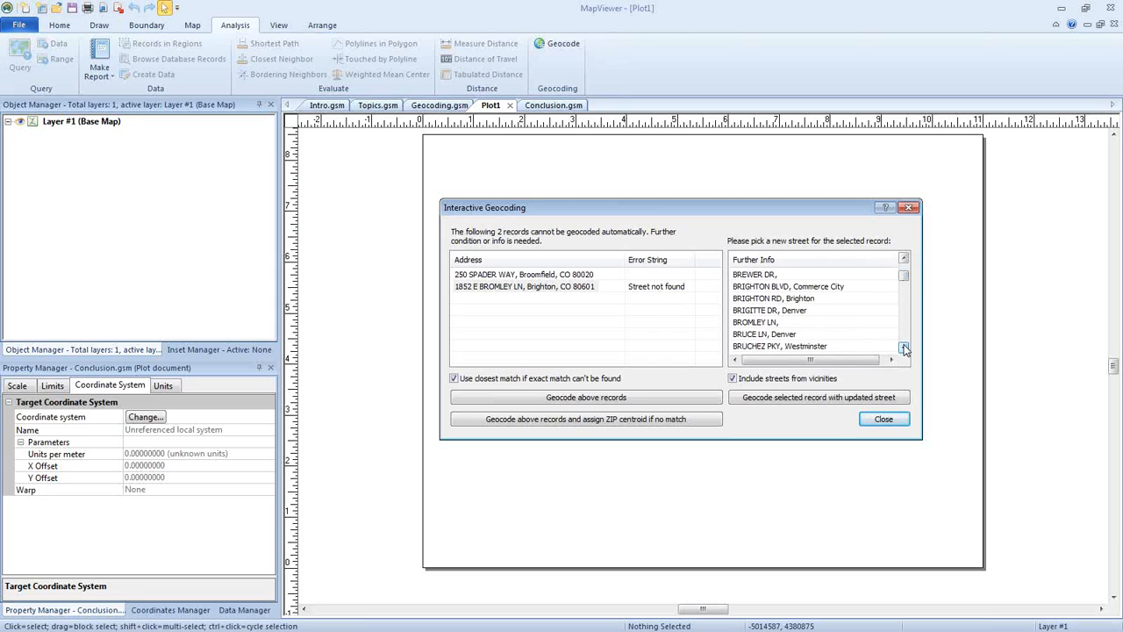
left_click(756, 324)
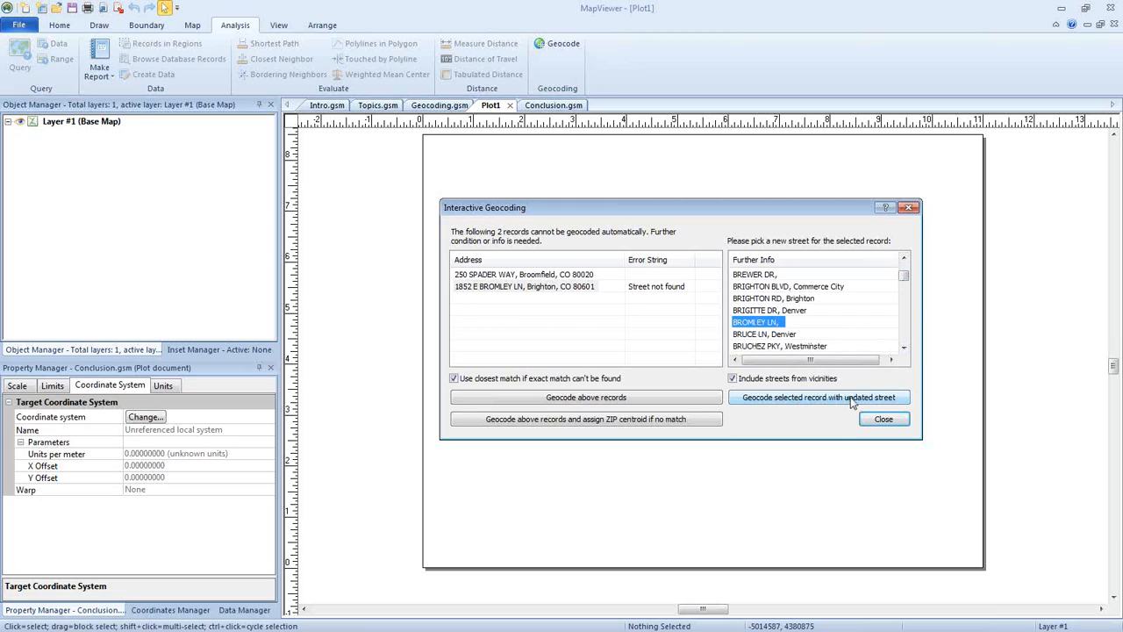
left_click(818, 401)
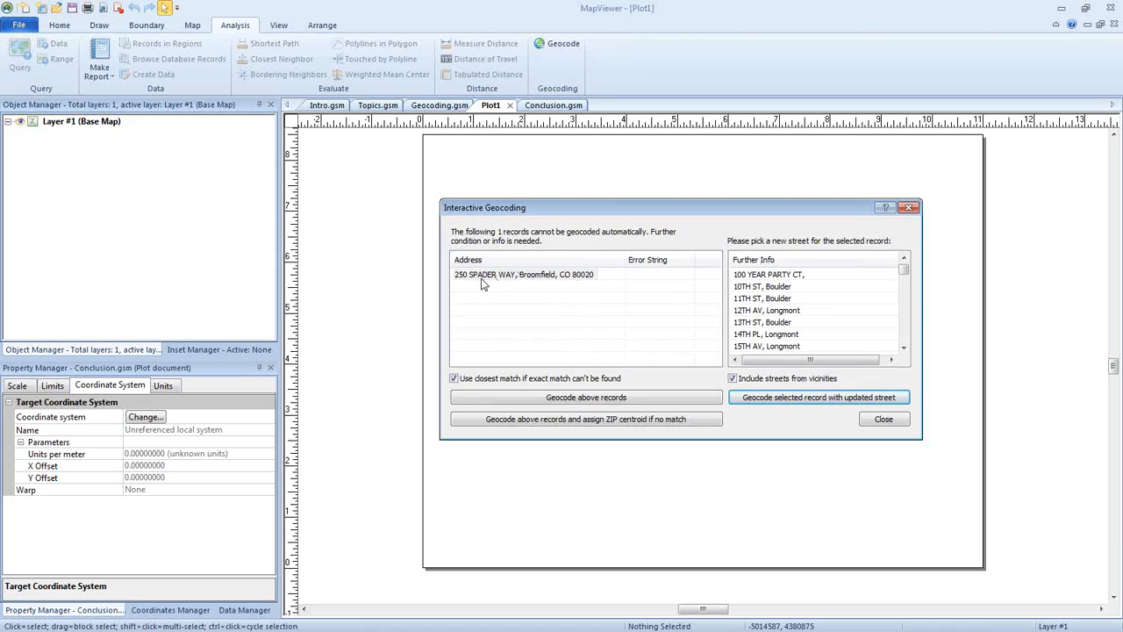
Step: Check the replacement streets for Spader Way, and geocode the remaining Broomfield record with a ZIP centroid if no match exists
left_click(542, 278)
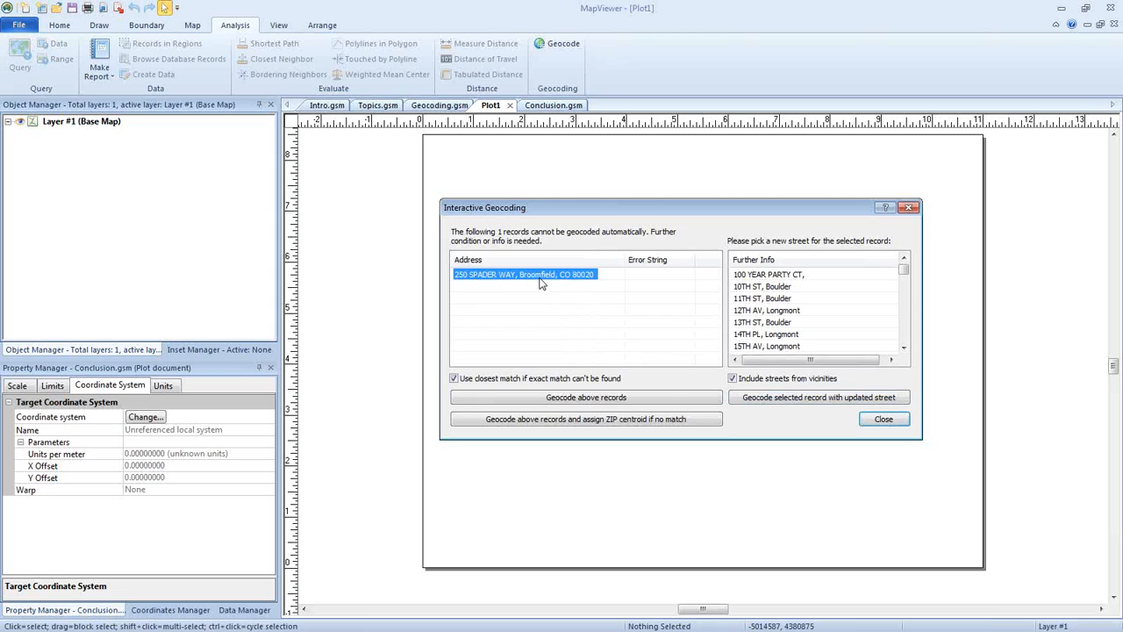
left_click(904, 277)
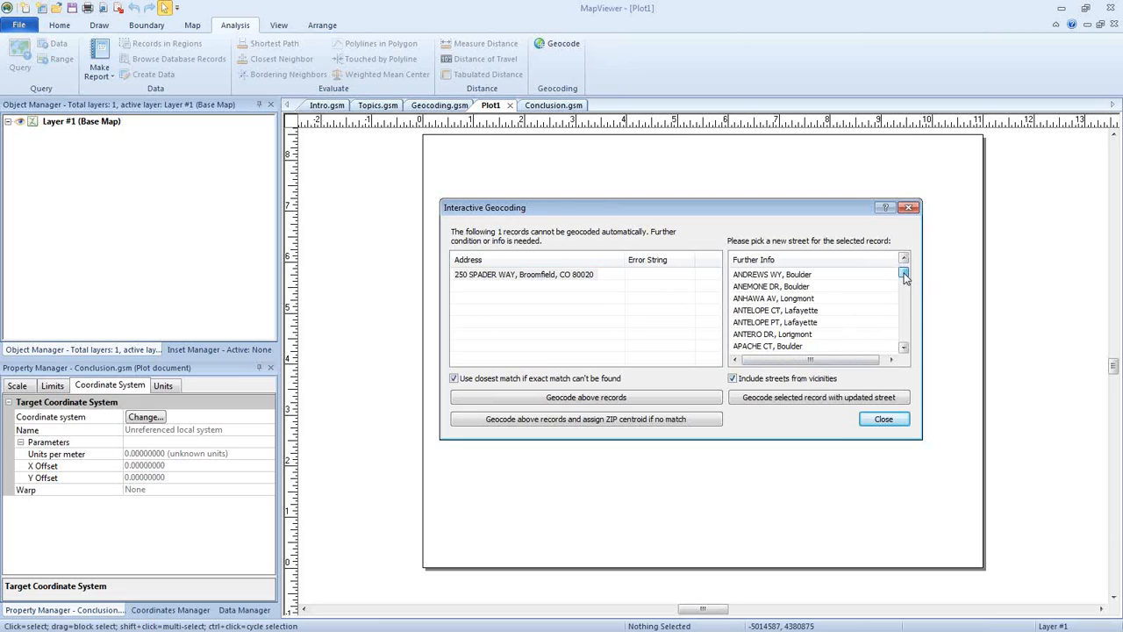
left_click_drag(905, 275, 906, 322)
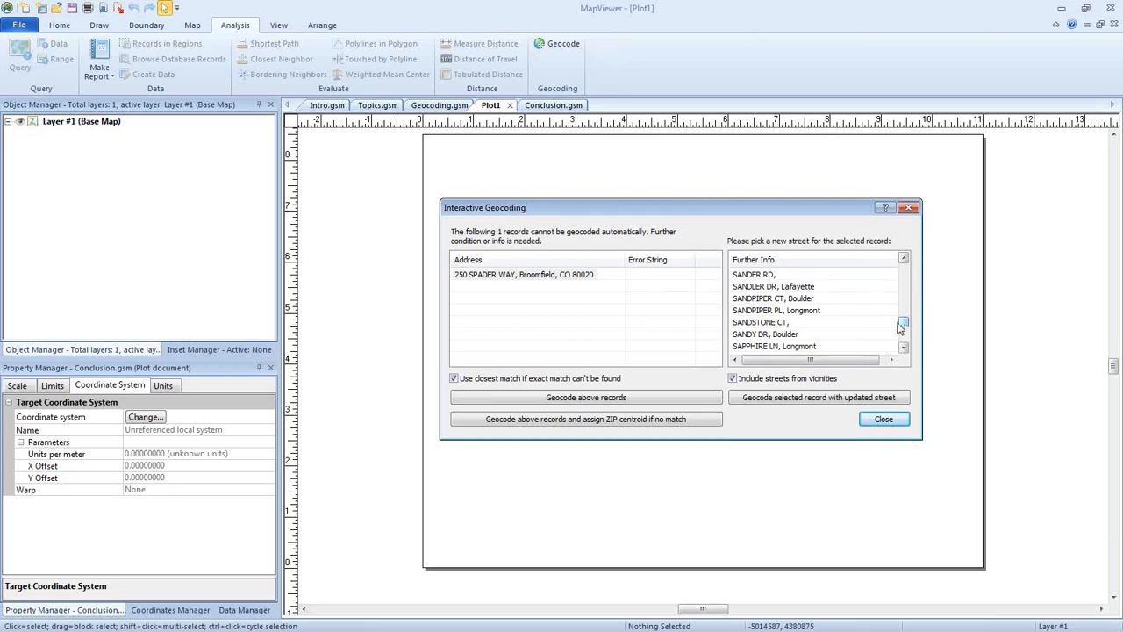
left_click(904, 347)
left_click_drag(903, 347, 904, 347)
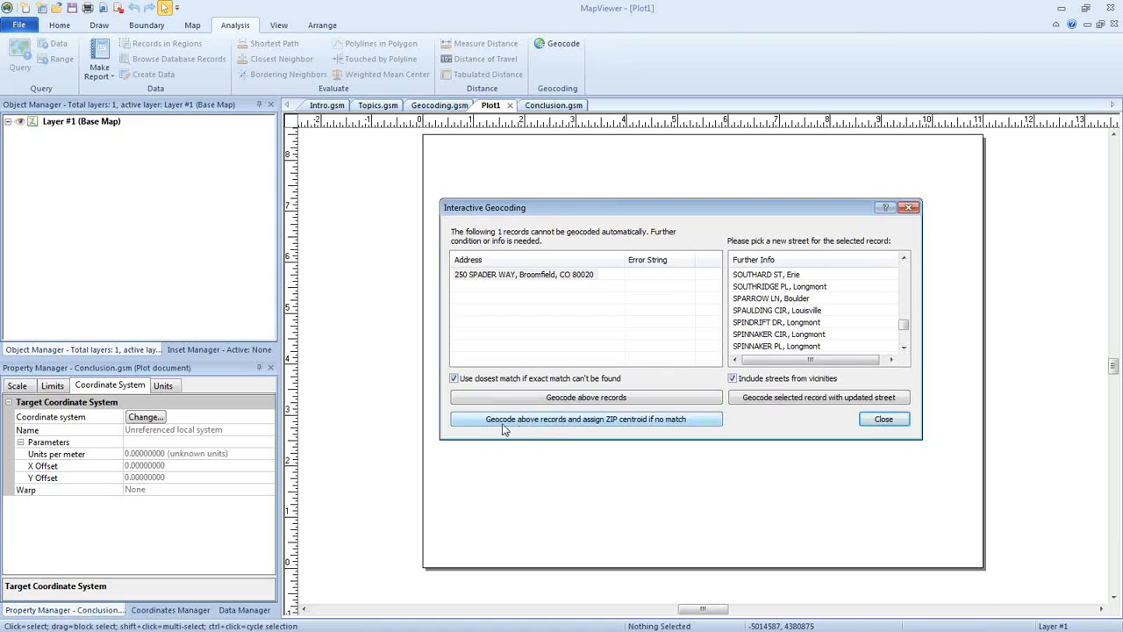
left_click(593, 420)
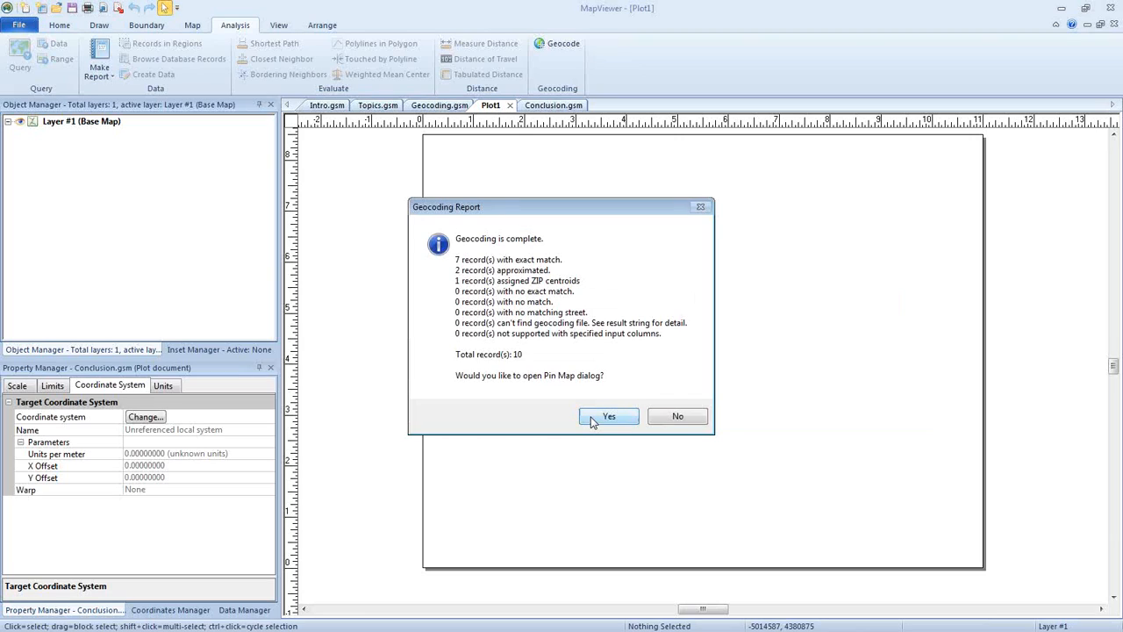
left_click_drag(567, 212, 601, 217)
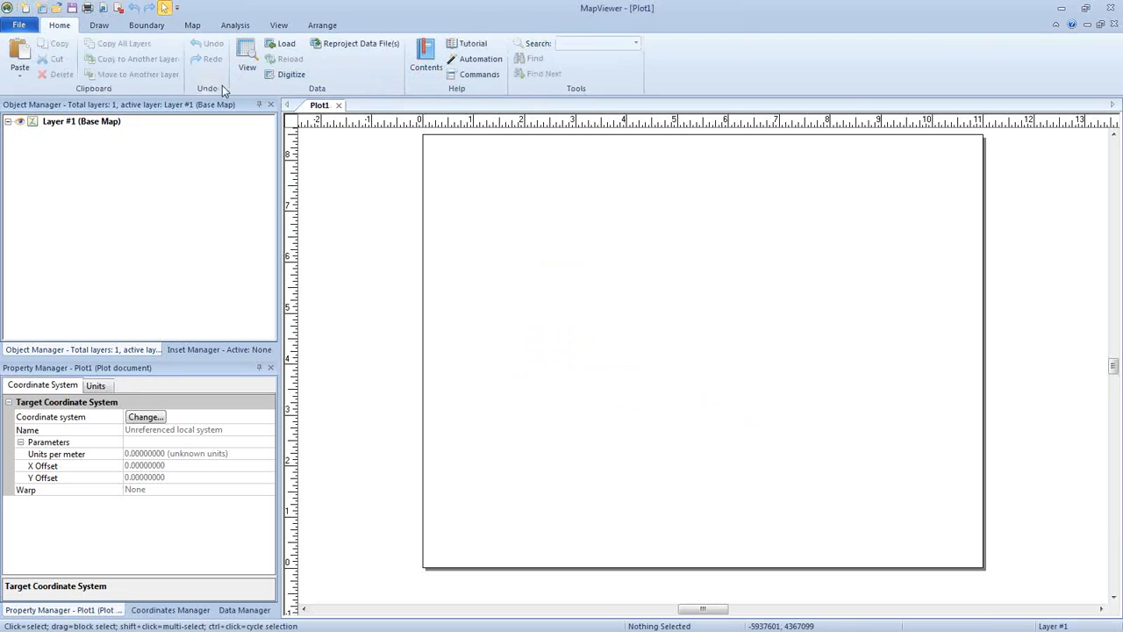
Step: In a separate empty plot, start importing the street file 08001.STR from the CO folder
left_click(194, 26)
left_click(18, 54)
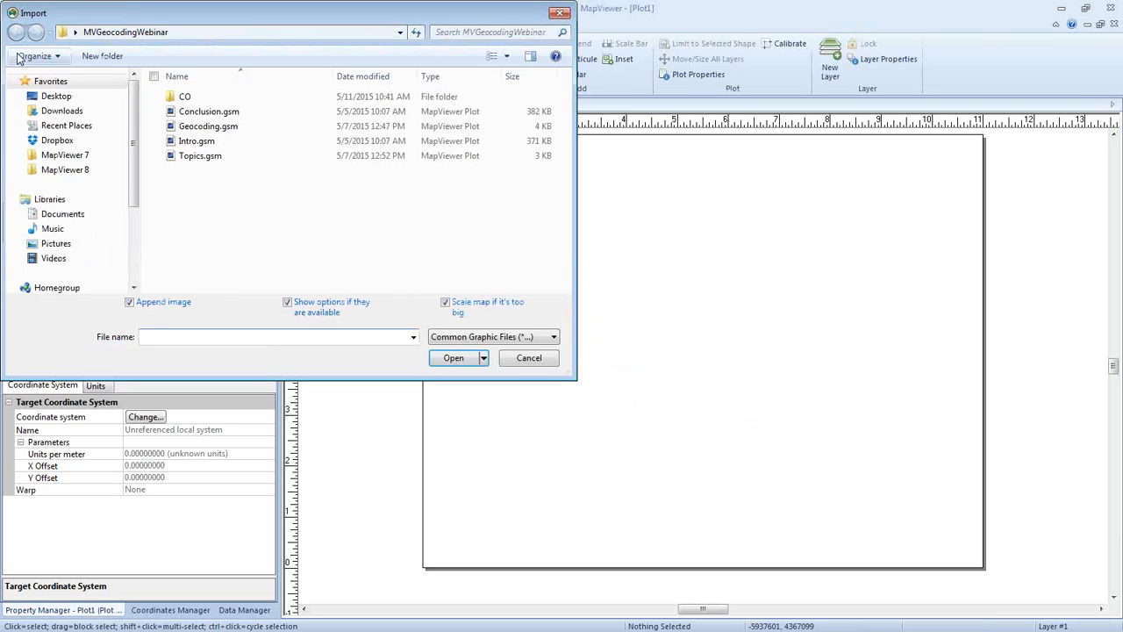
double_click(207, 97)
left_click(207, 100)
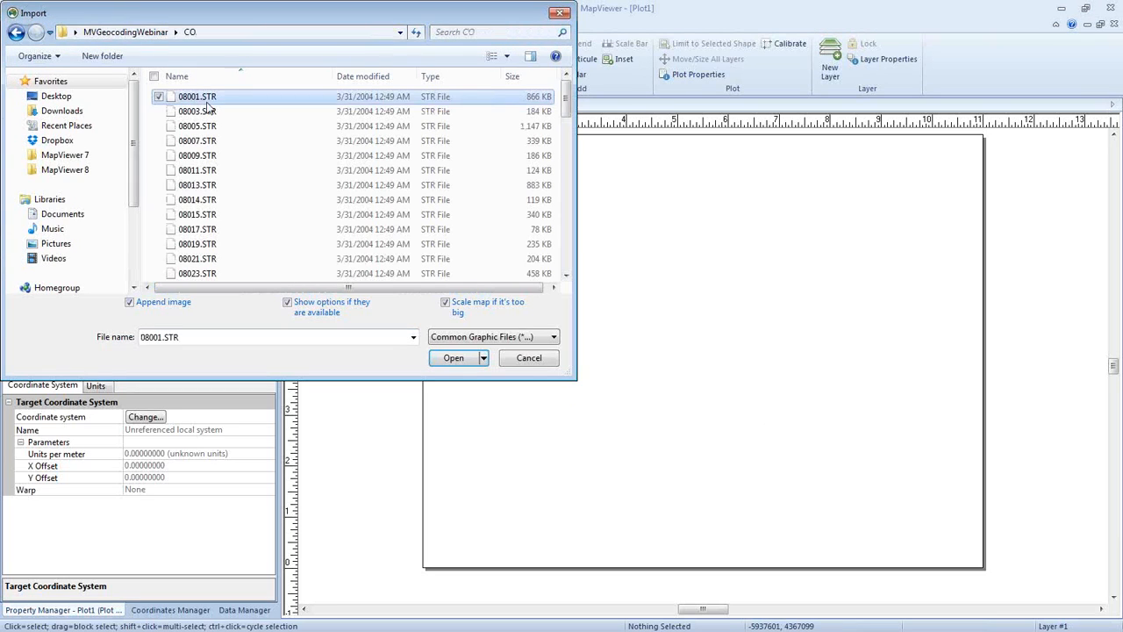
left_click(445, 356)
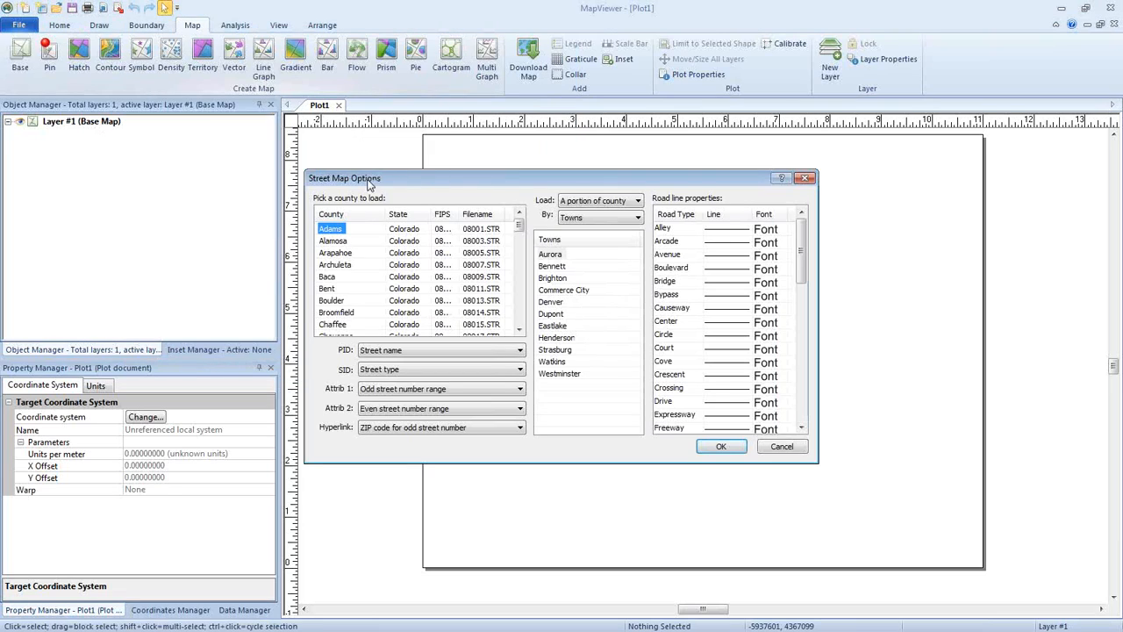
Step: Set the street map to load the entire county, choose Denver, and import its streets
left_click(596, 219)
left_click(590, 218)
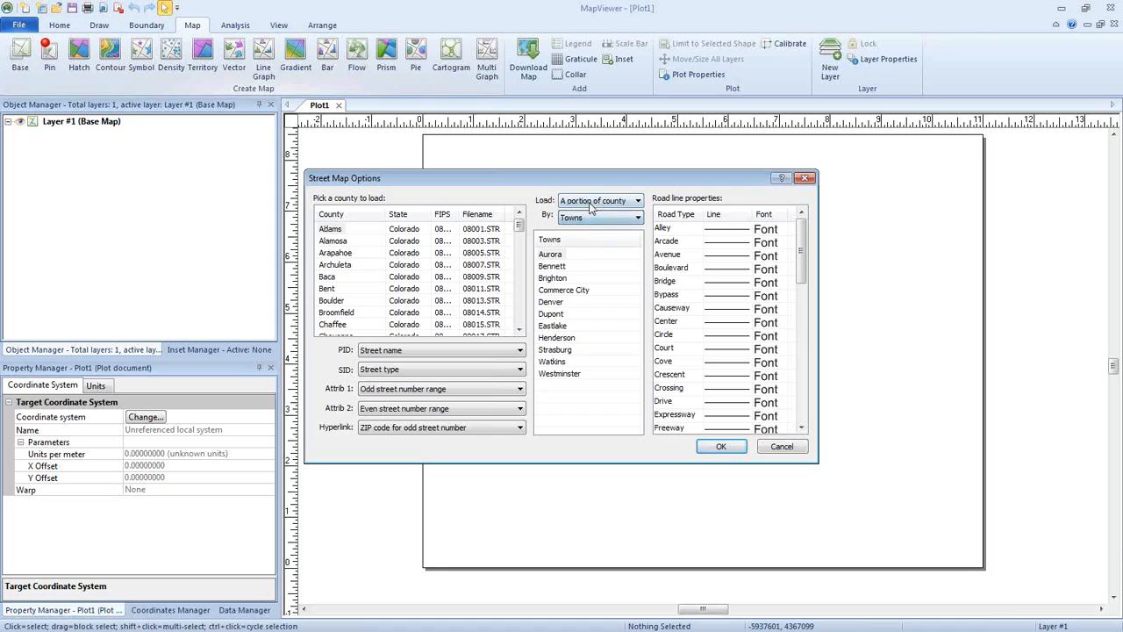
left_click(596, 201)
left_click(590, 220)
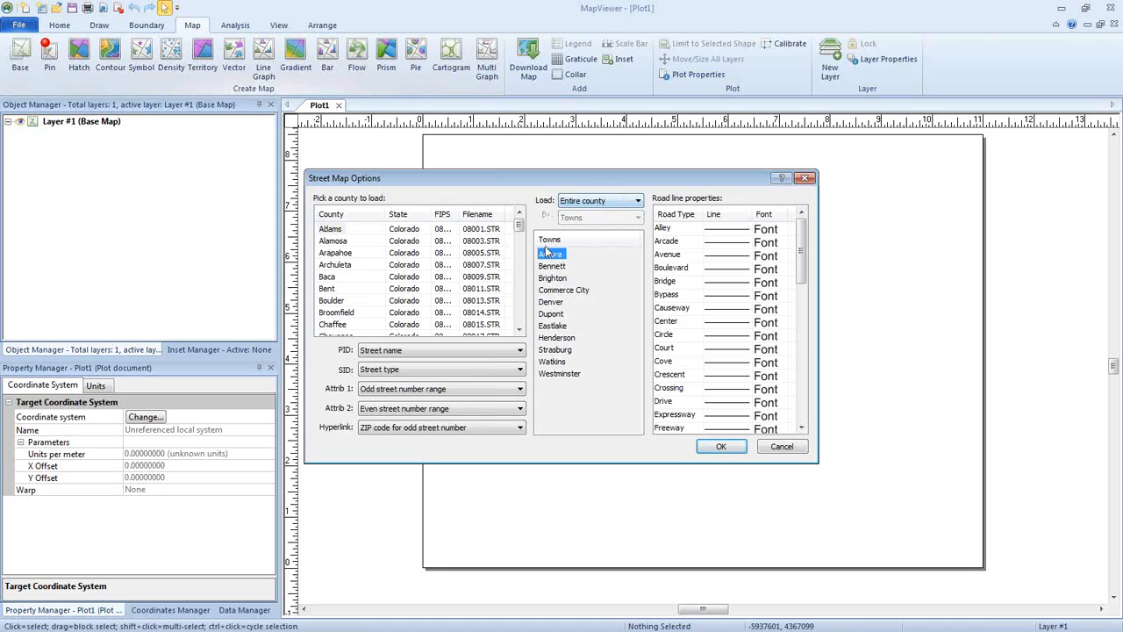
left_click_drag(518, 227, 519, 253)
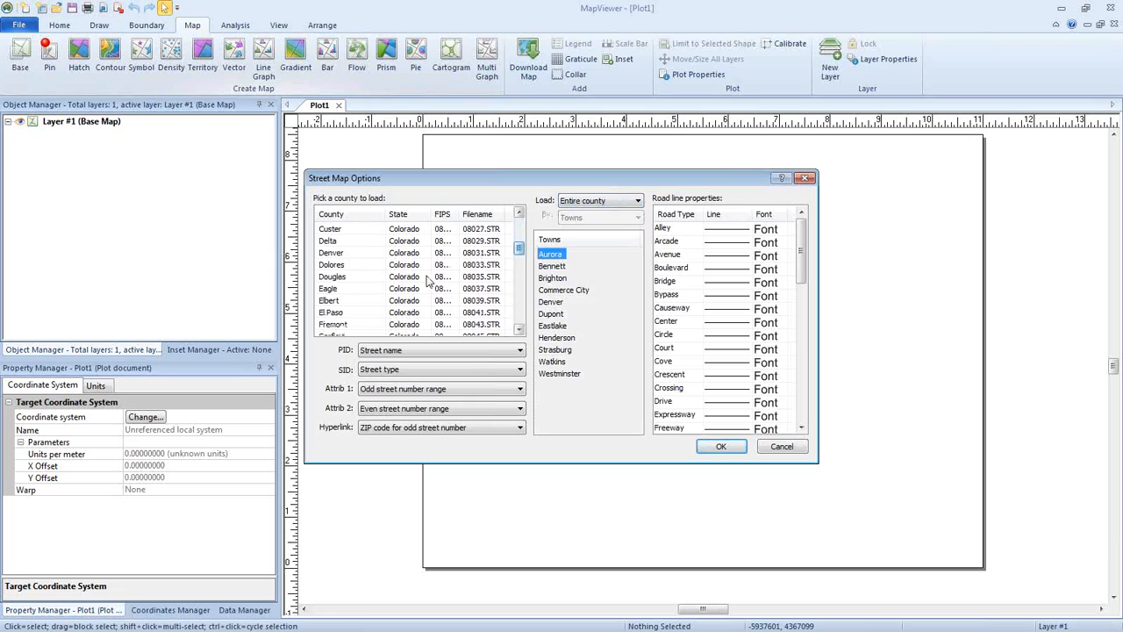
left_click(338, 254)
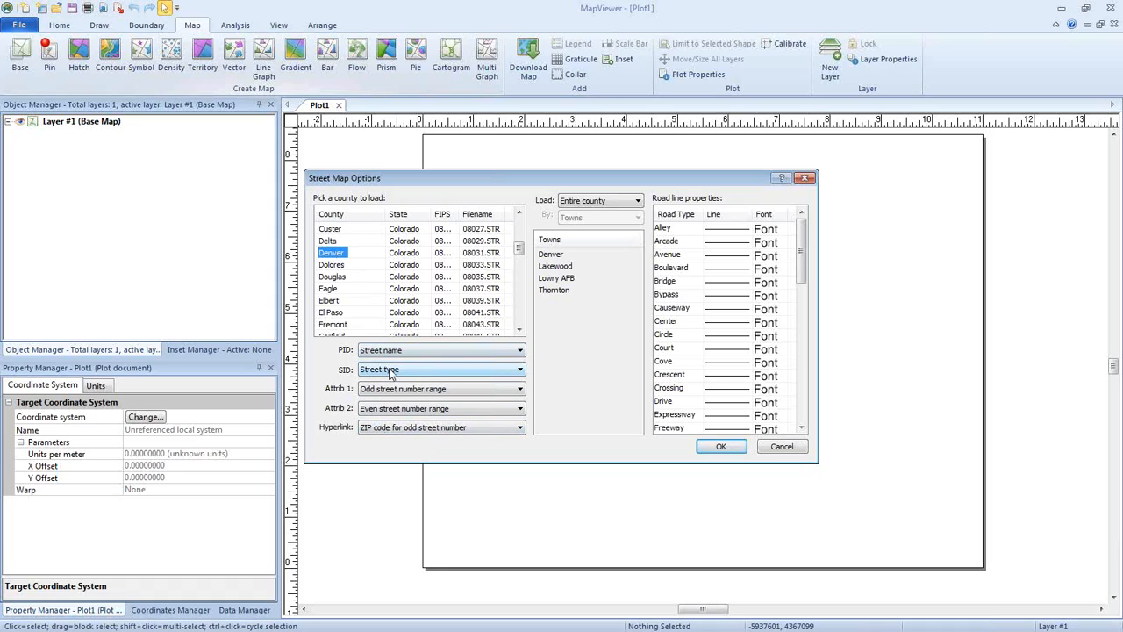
left_click(721, 446)
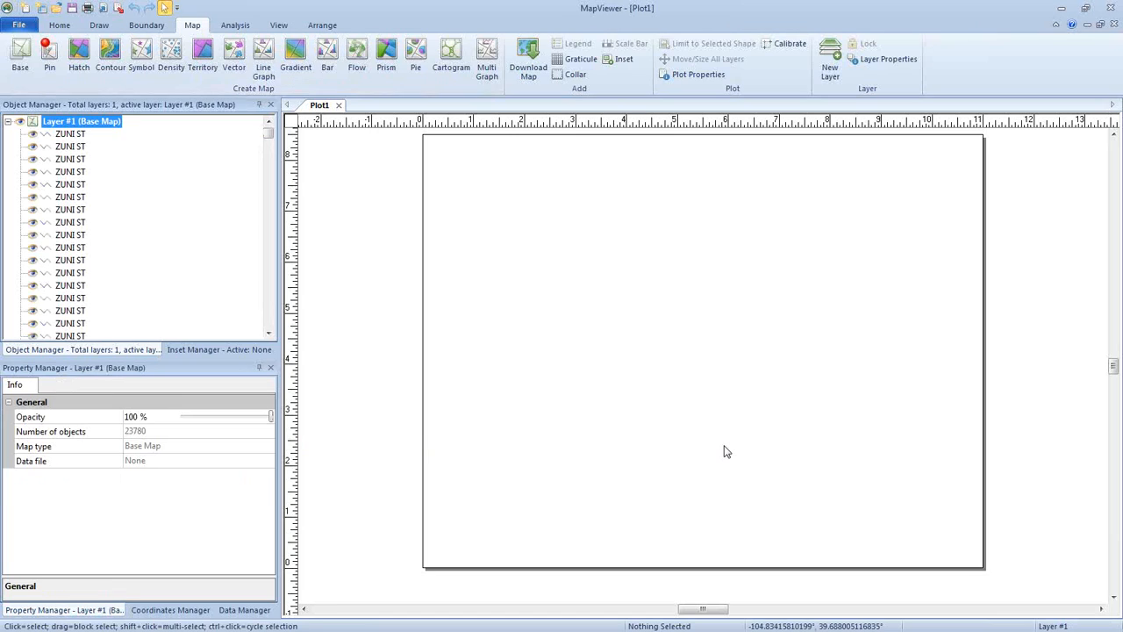
Step: Examine the imported Denver street network up close and as a whole
scroll(609, 410, "up", 6)
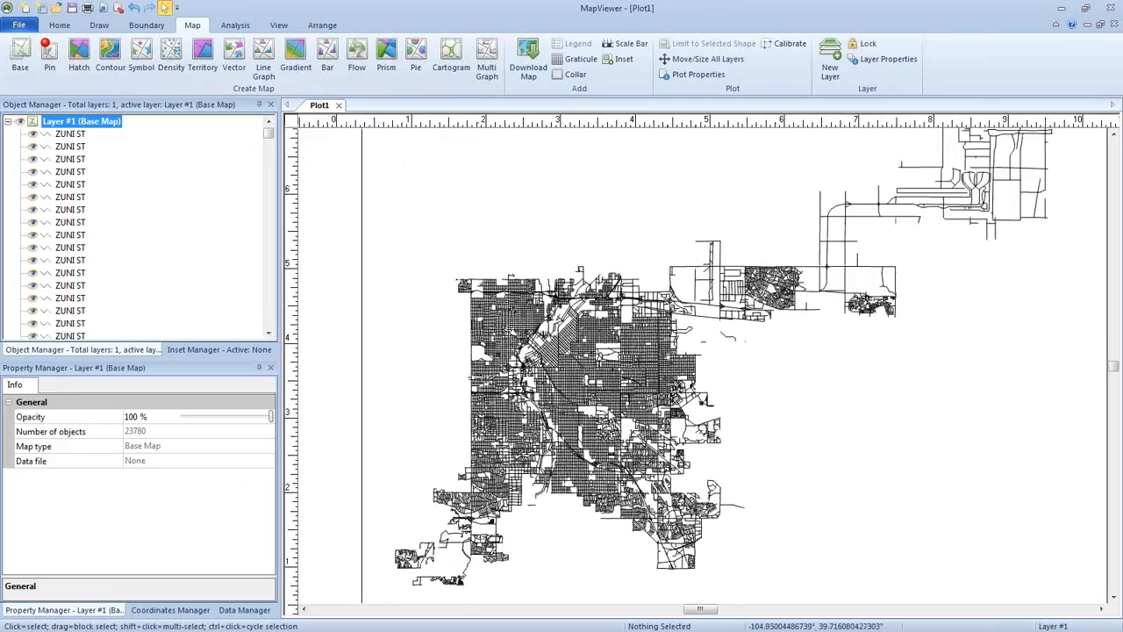
scroll(693, 384, "up", 1)
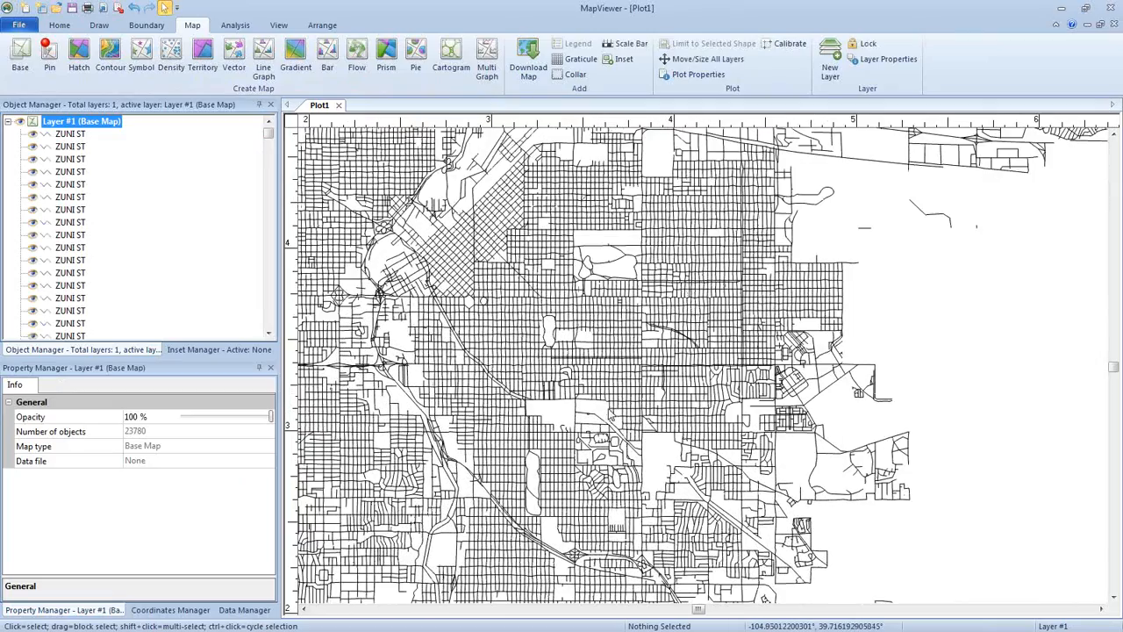
scroll(723, 386, "up", 1)
scroll(726, 384, "up", 2)
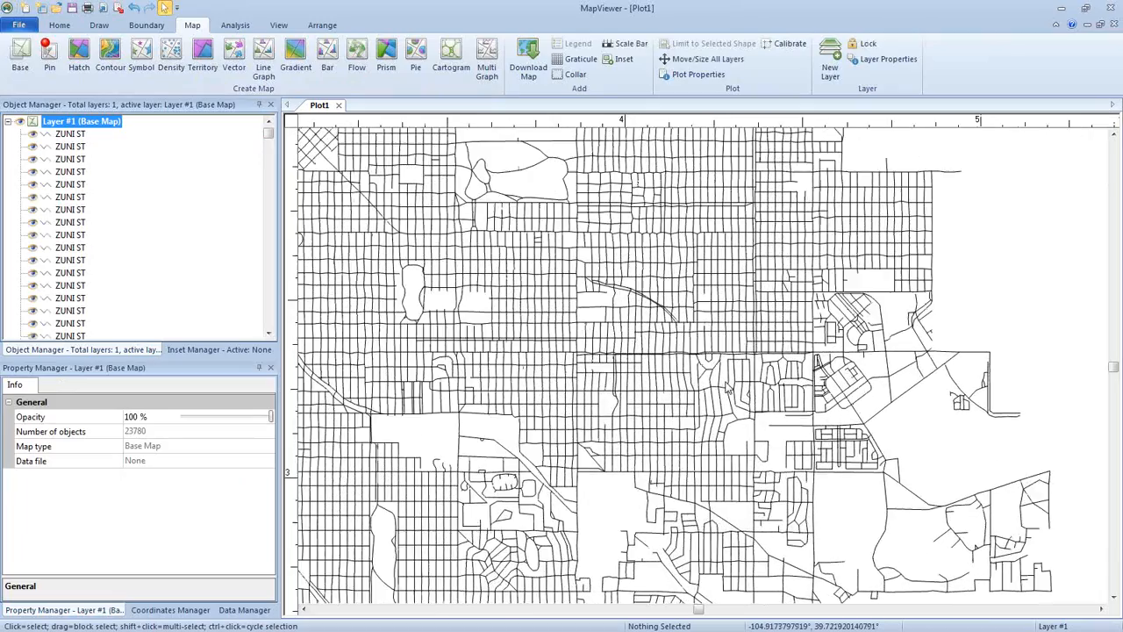
scroll(726, 384, "down", 4)
scroll(726, 384, "down", 5)
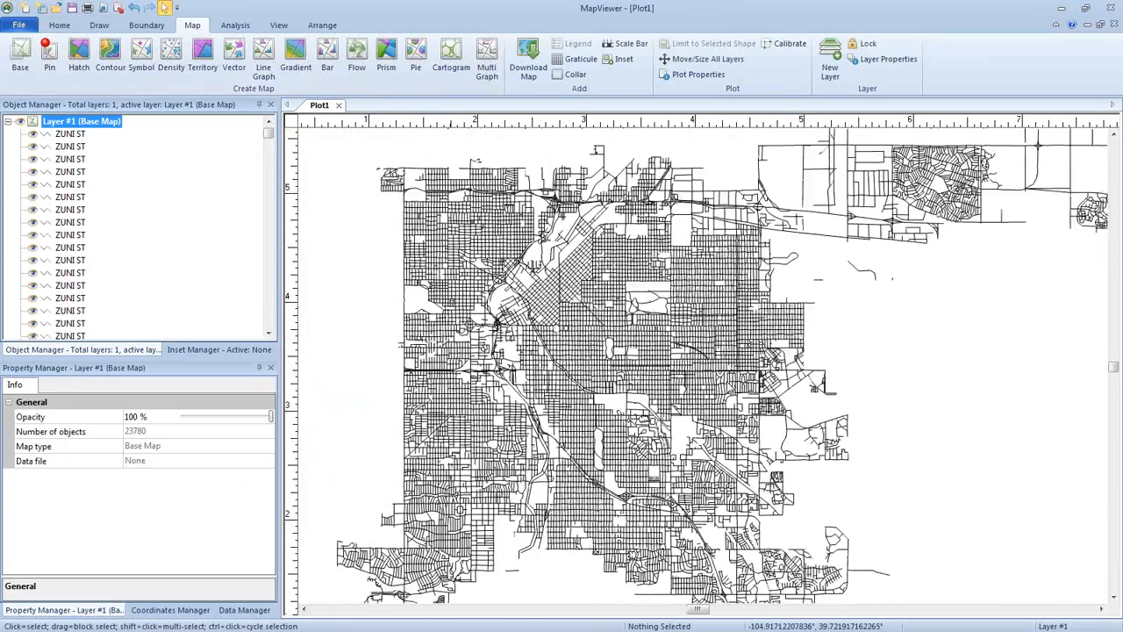
scroll(727, 384, "down", 1)
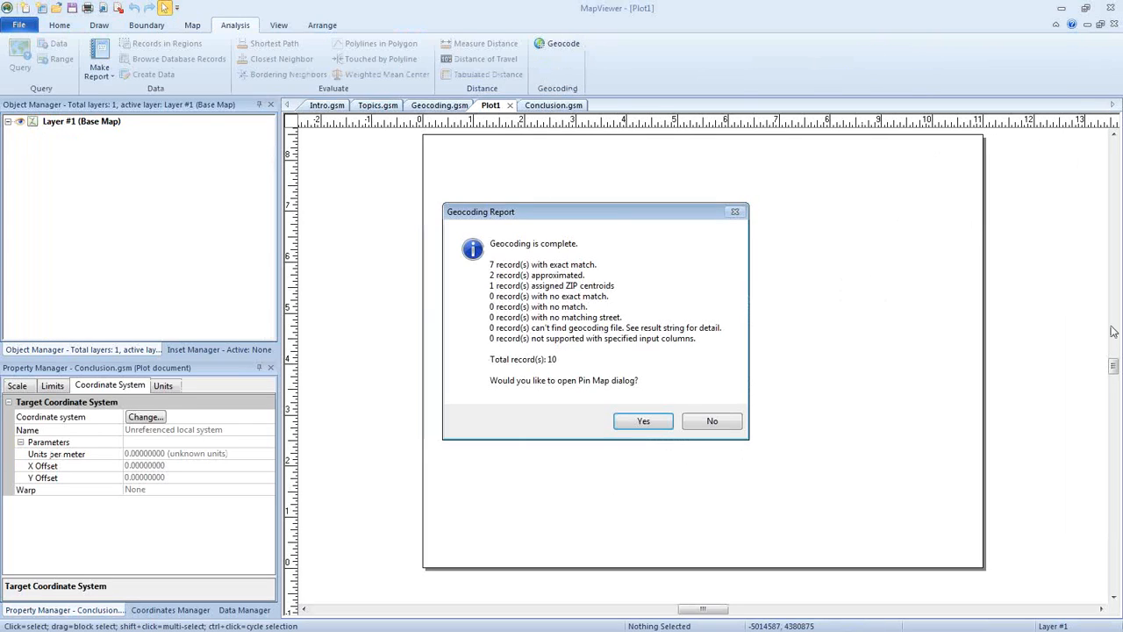
Step: Decline the geocoding report's pin map offer and create a pin map of the water parks using the Longitude and Latitude columns as coordinates
left_click_drag(618, 219, 642, 200)
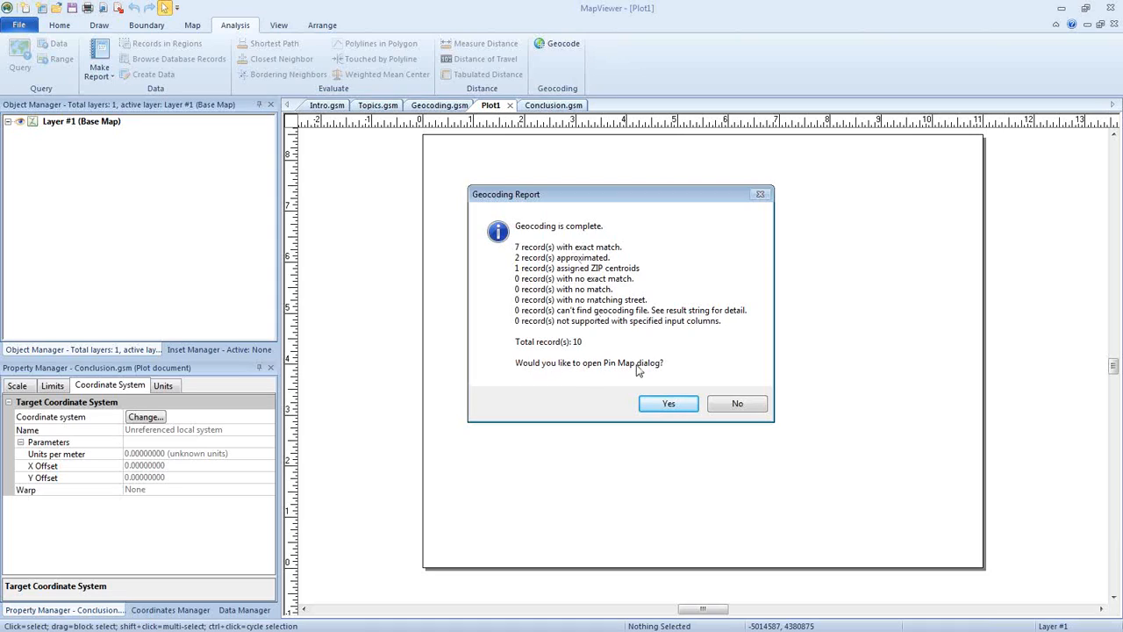
left_click(722, 408)
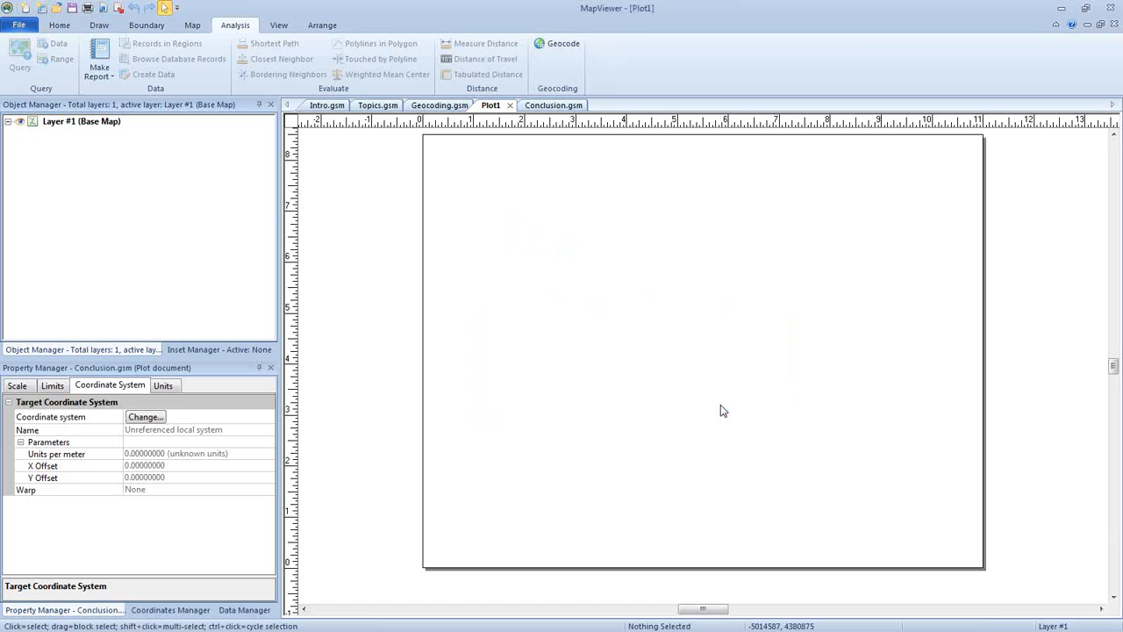
left_click(194, 28)
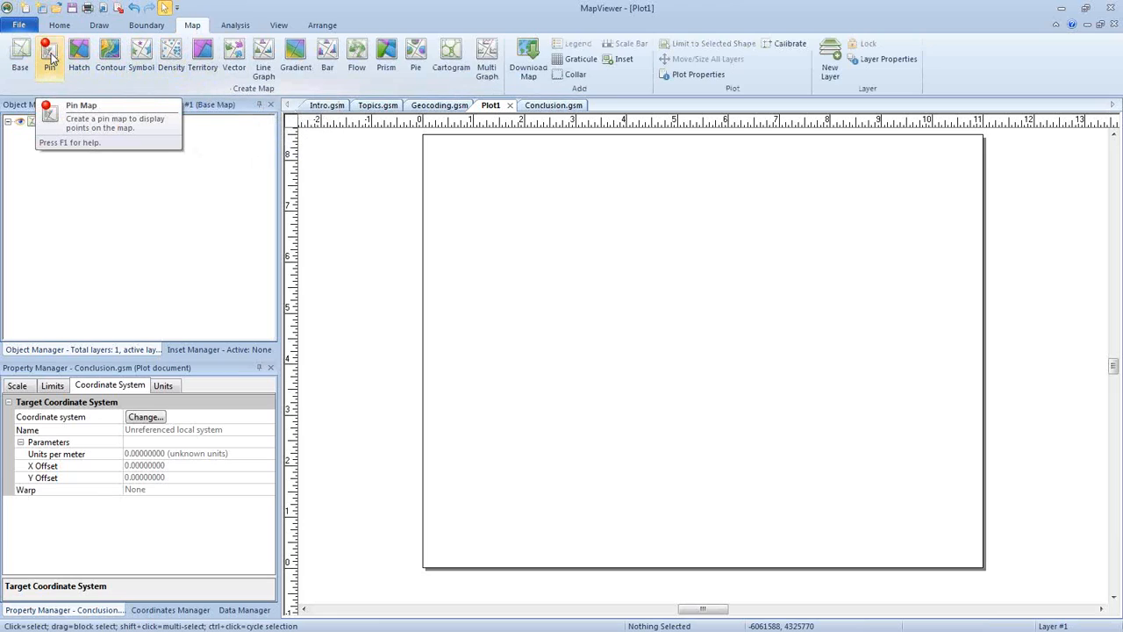
left_click(50, 56)
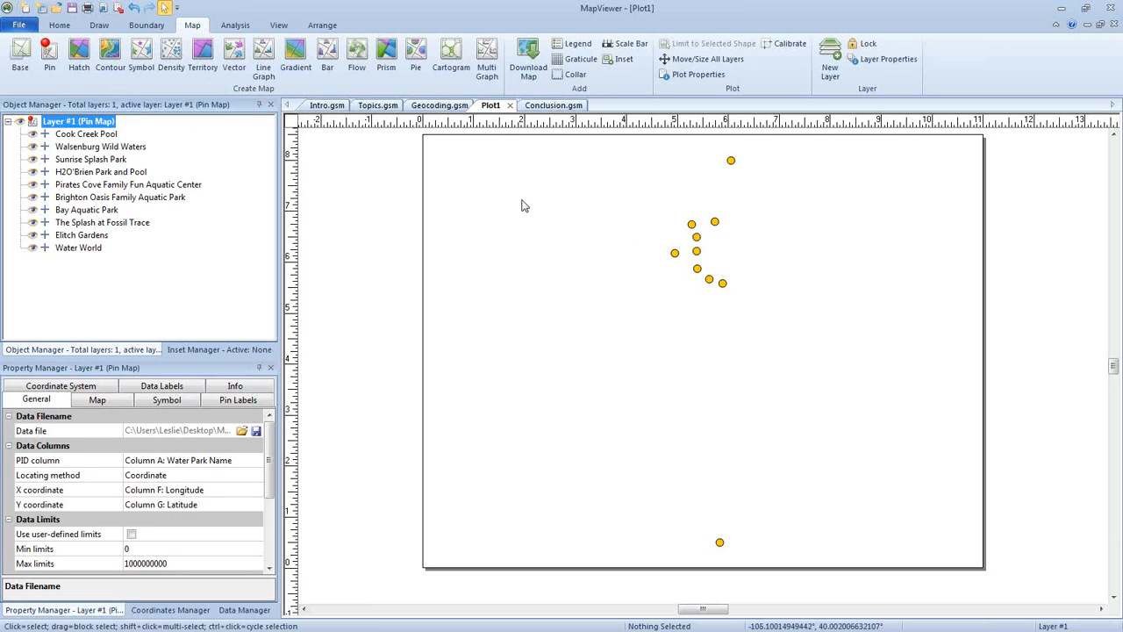
Step: Open the pin map's data worksheet MultiCol.xls and widen the Longitude, Latitude and Result String columns to fit their contents
left_click(60, 25)
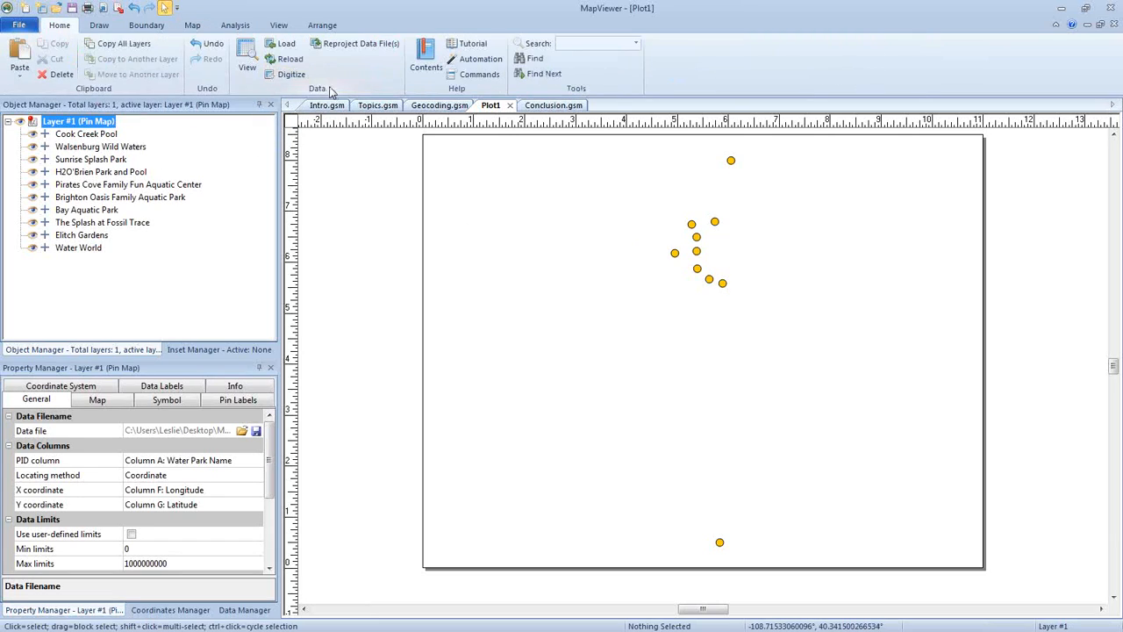
left_click(246, 57)
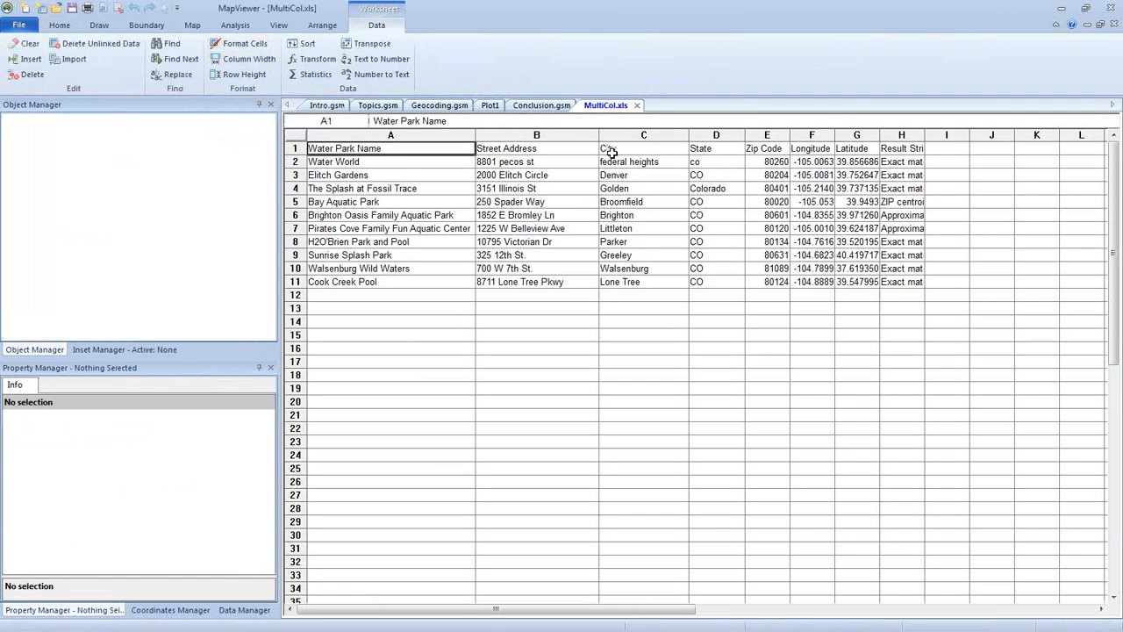
double_click(834, 135)
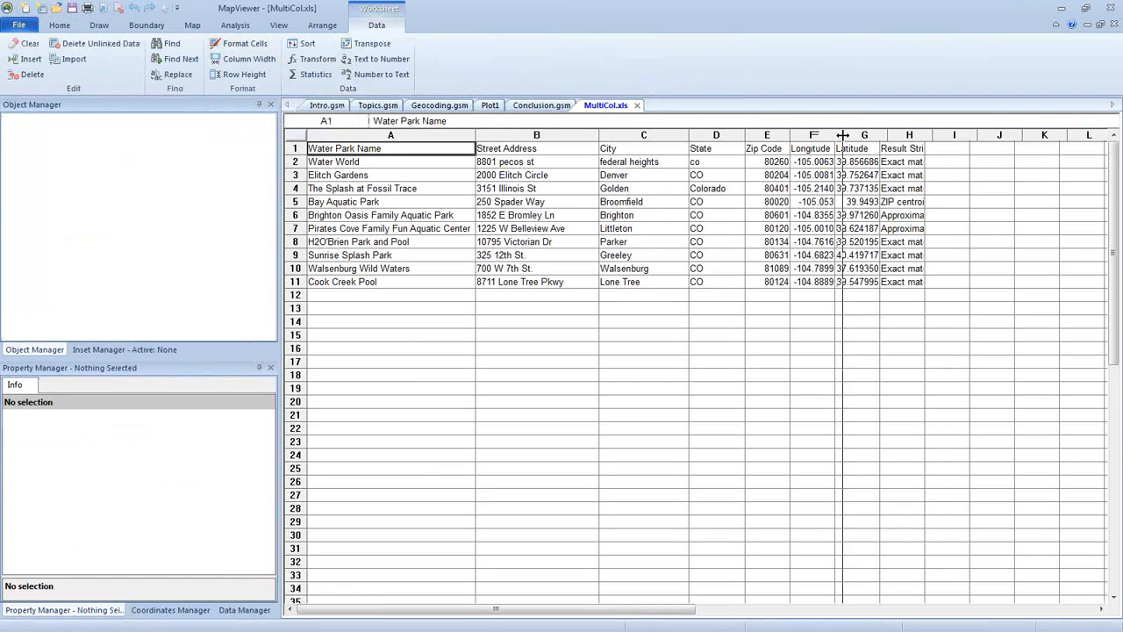
double_click(905, 135)
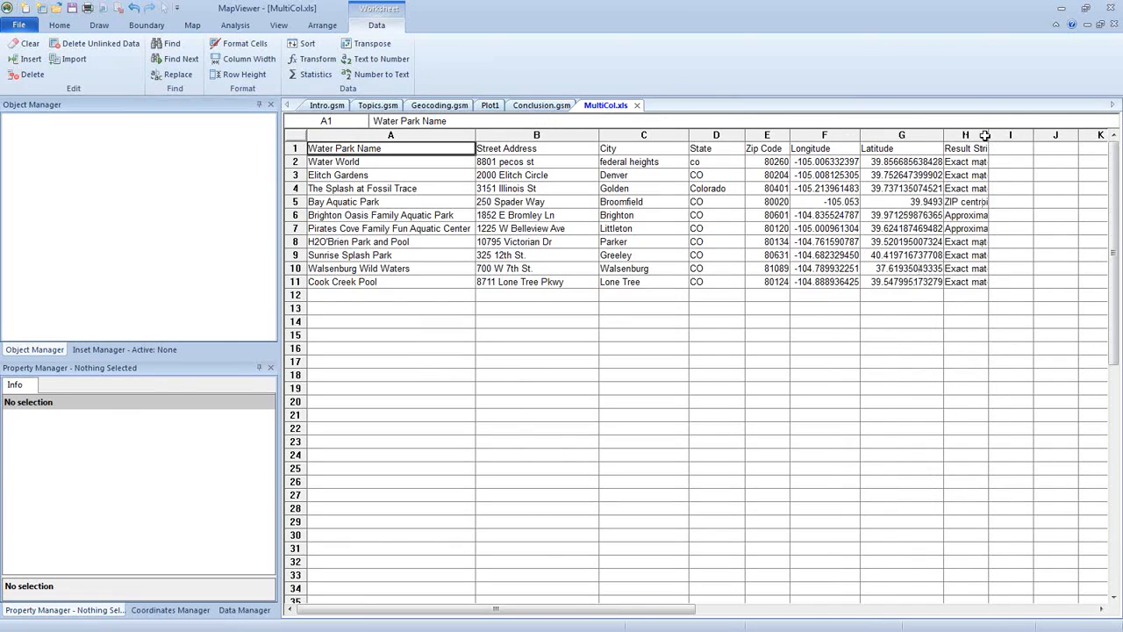
left_click_drag(974, 135, 1074, 135)
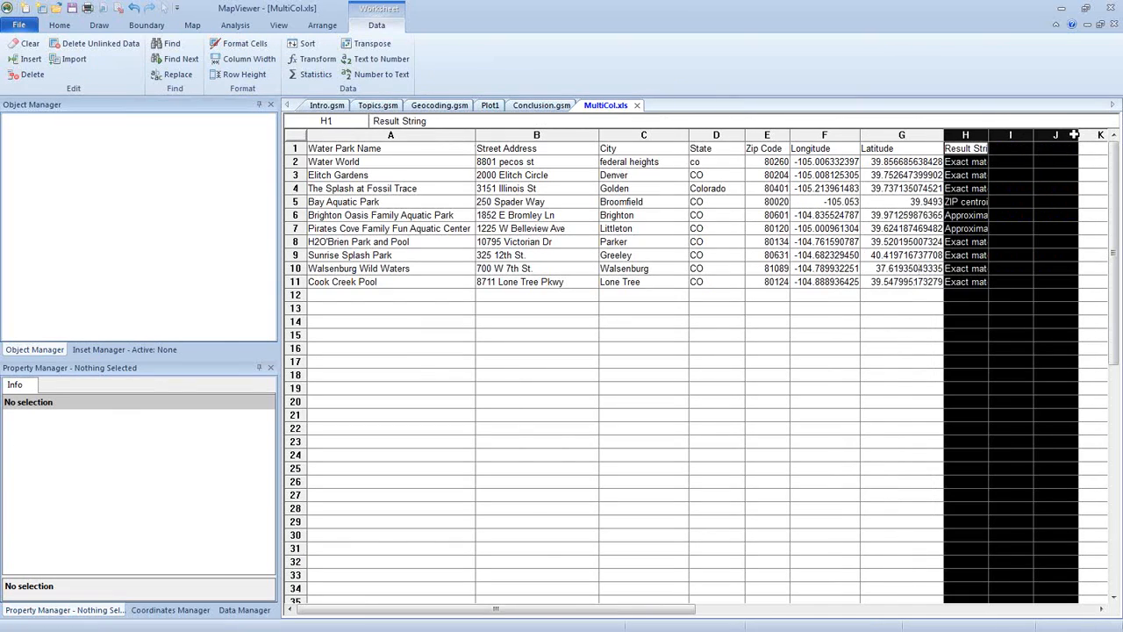
double_click(989, 135)
Step: Review the Result String entries for all records, and the name and coordinates of the Bay Aquatic Park record assigned a ZIP centroid
left_click(1005, 160)
left_click_drag(992, 163, 1014, 286)
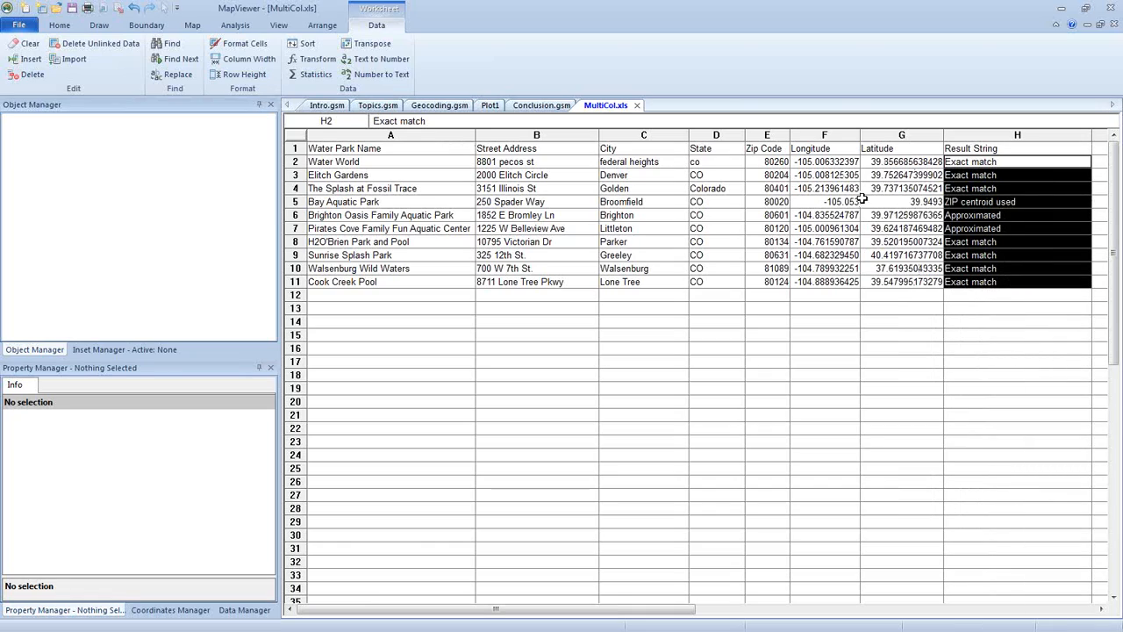
left_click(975, 203)
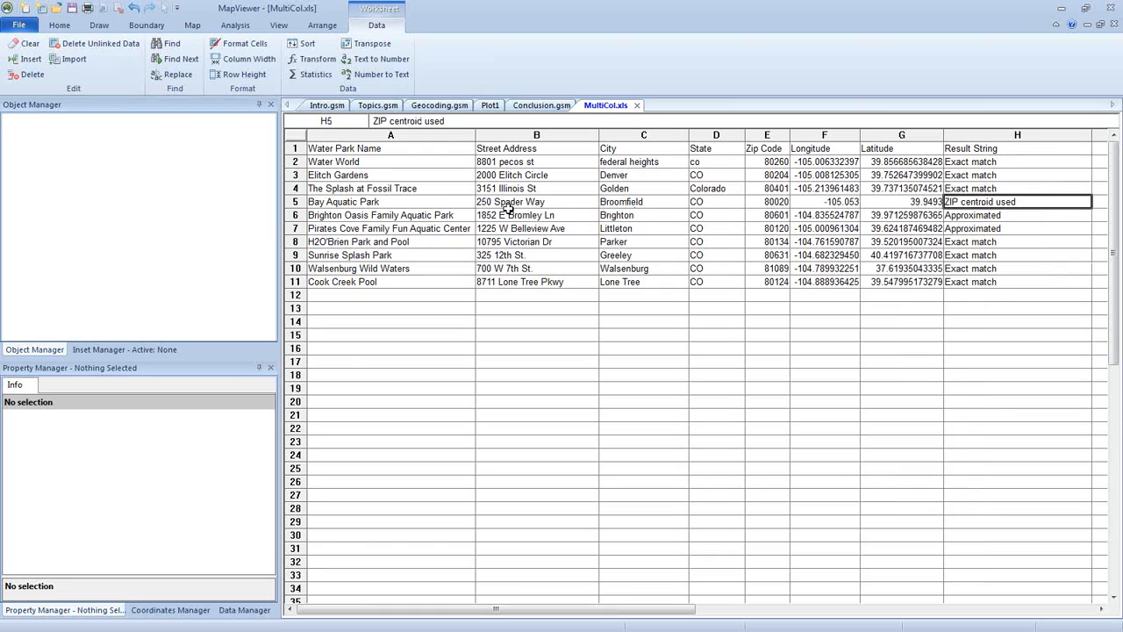
left_click(435, 202)
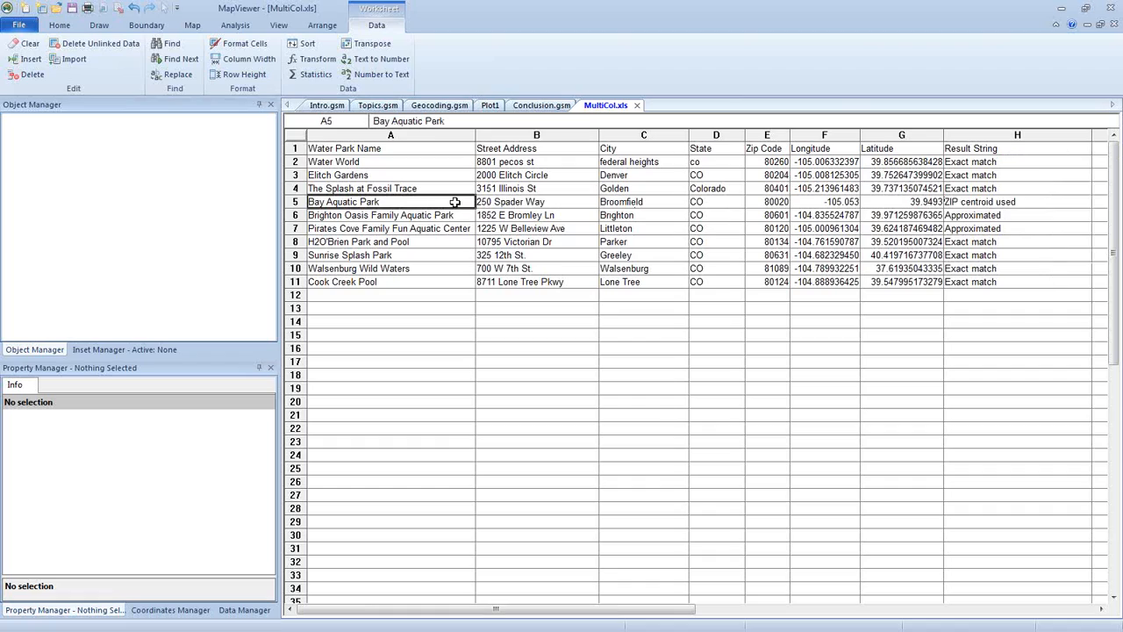
left_click_drag(836, 202, 866, 203)
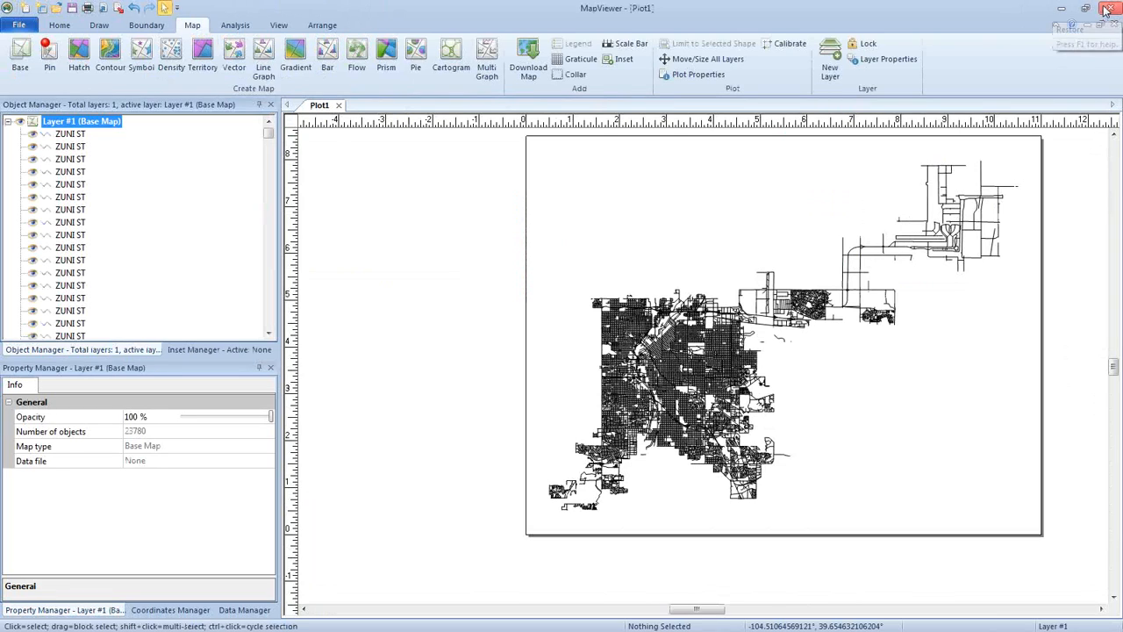
Step: Close the Denver street network window and find Bay Aquatic Park, Spader Way, Broomfield, CO in Google Maps
left_click(1107, 9)
left_click(574, 353)
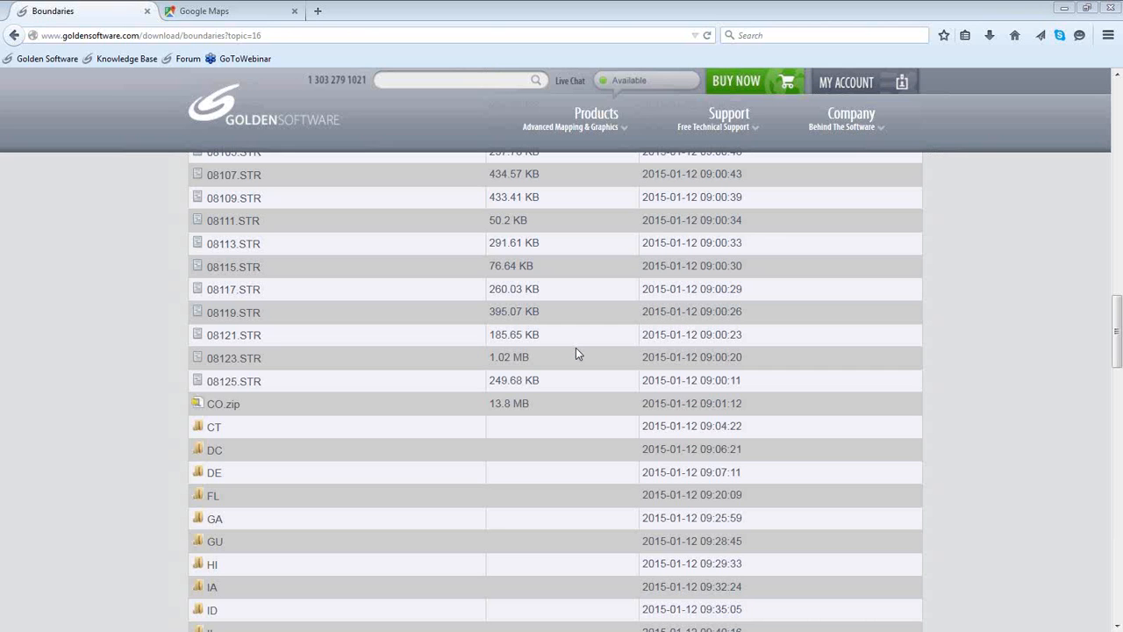
left_click(184, 11)
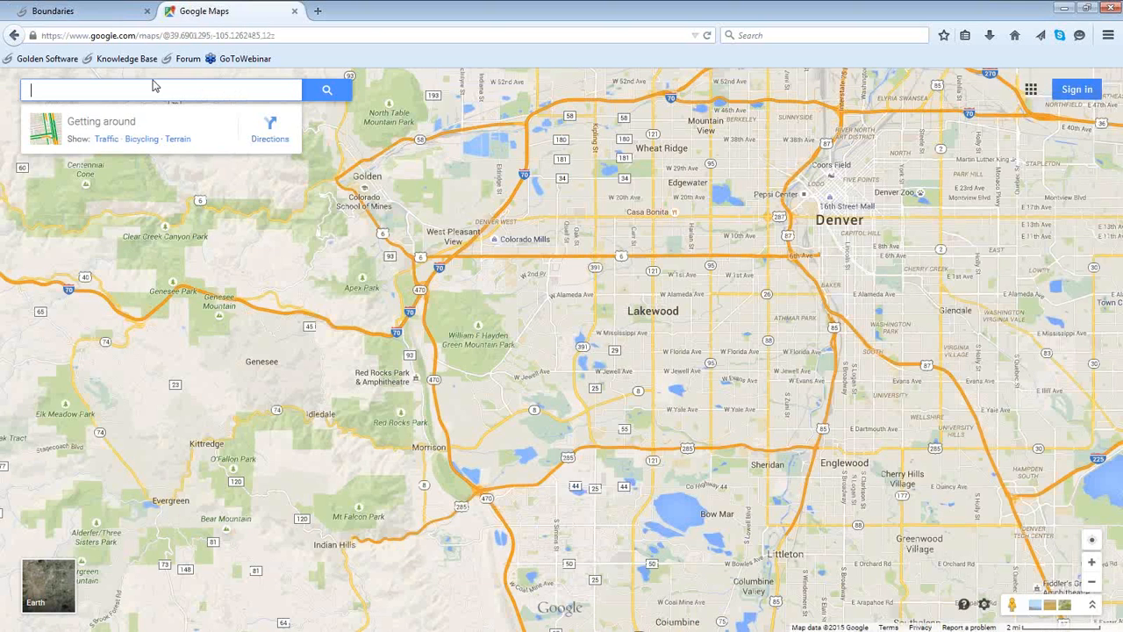
type("Ba")
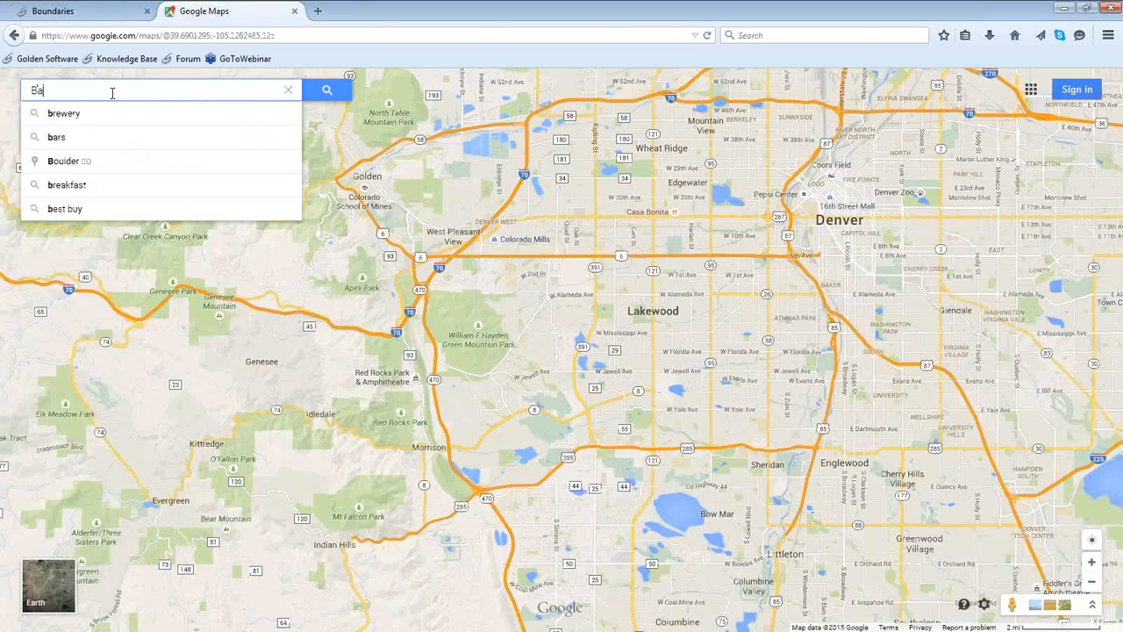
type("y Aquati")
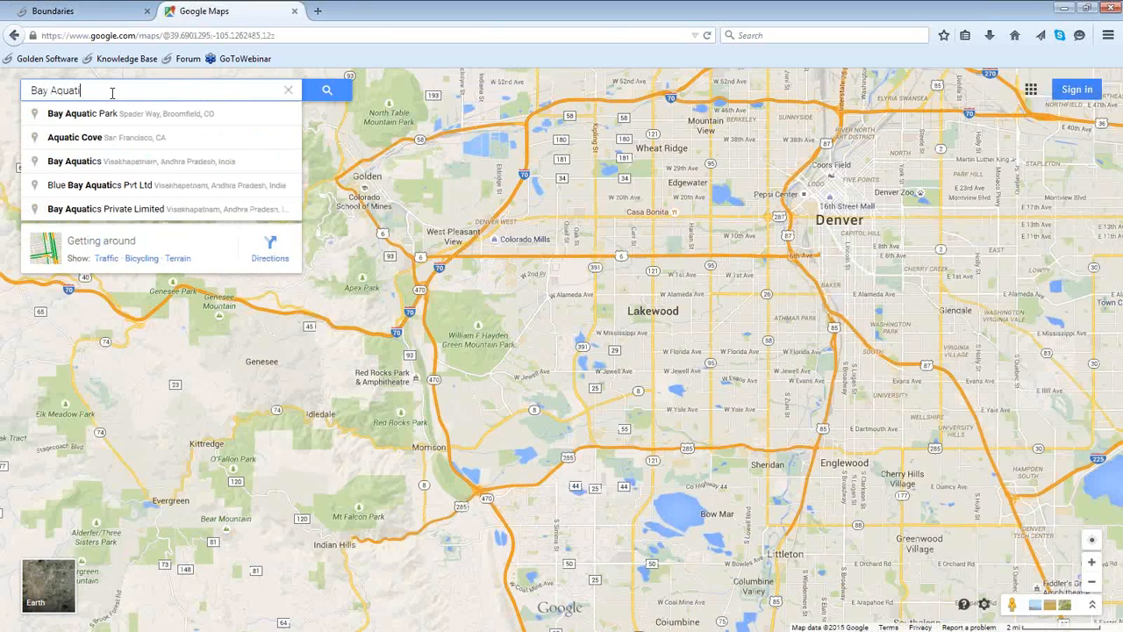
left_click(101, 114)
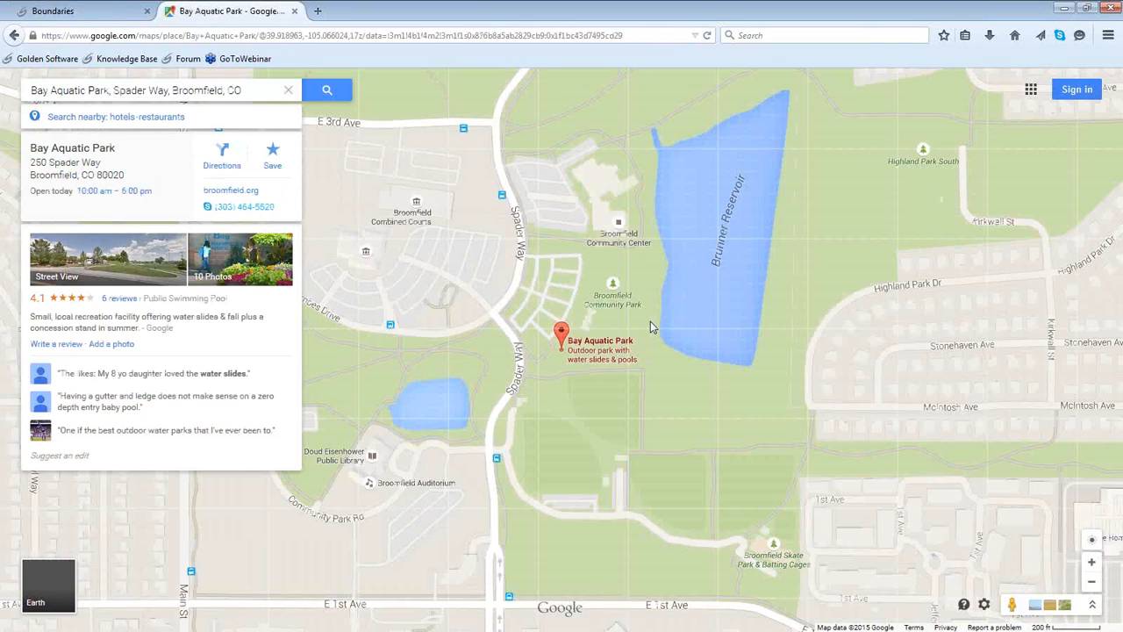
Step: Look up the coordinates at the Bay Aquatic Park marker and copy the longitude -105.066013 into the park's Longitude cell in MapViewer's MultiCol.xls
right_click(565, 352)
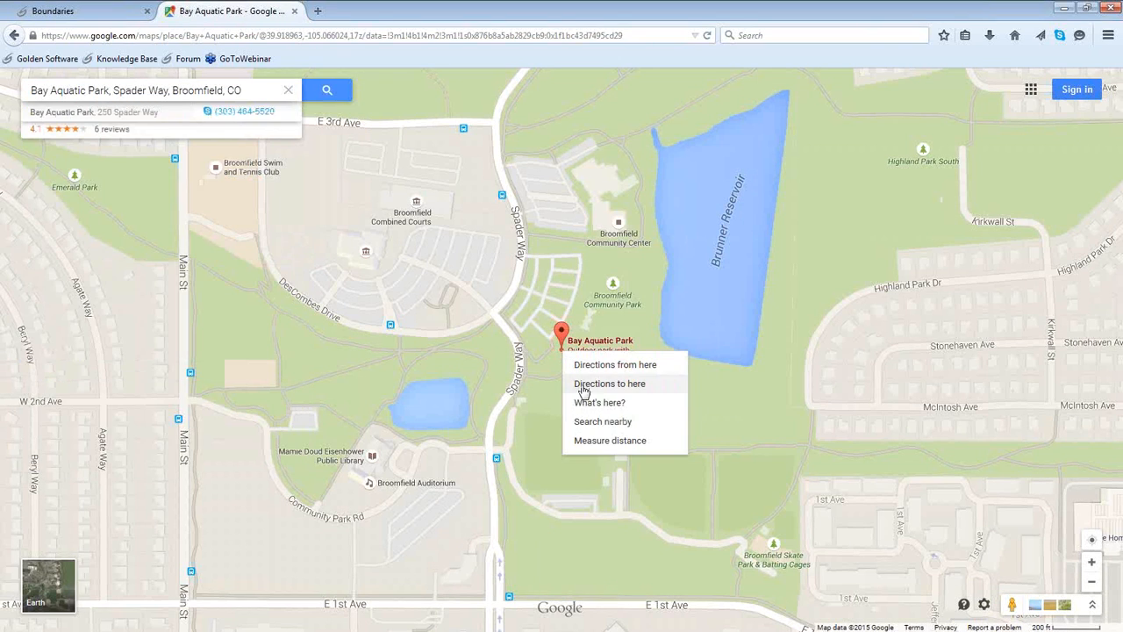
left_click(607, 406)
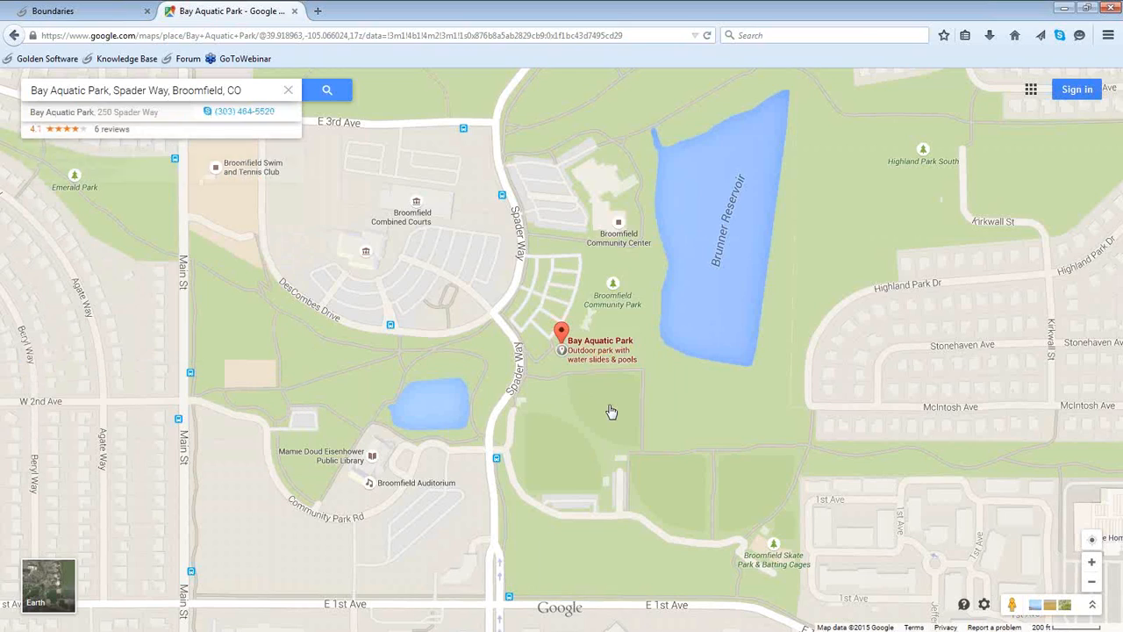
left_click_drag(129, 150, 81, 152)
key("ctrl+c")
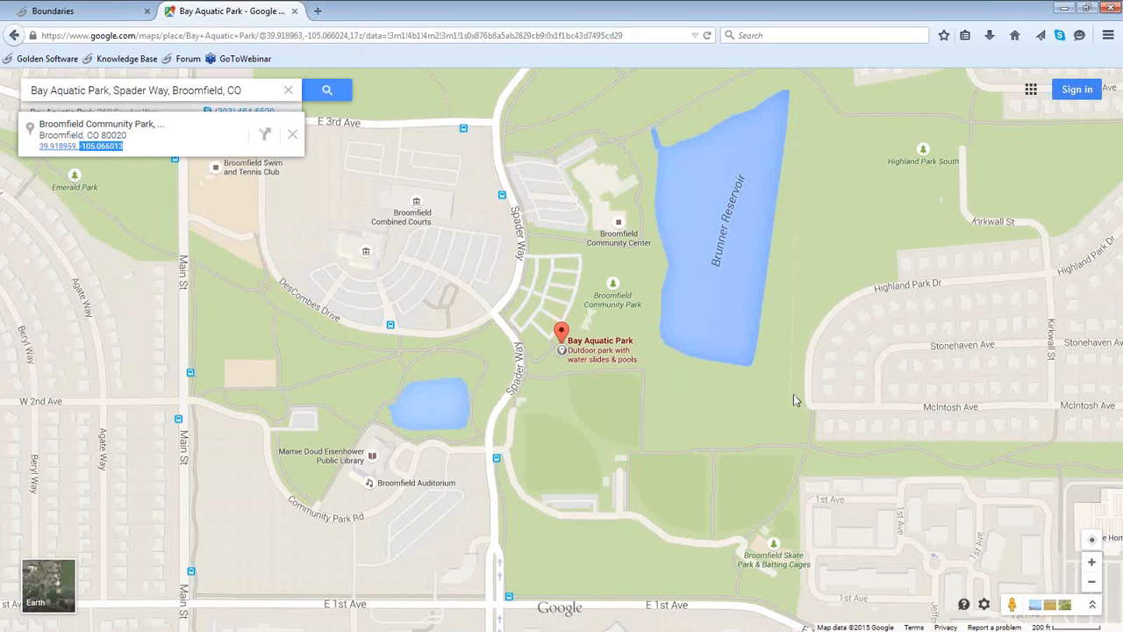
key("alt+Tab")
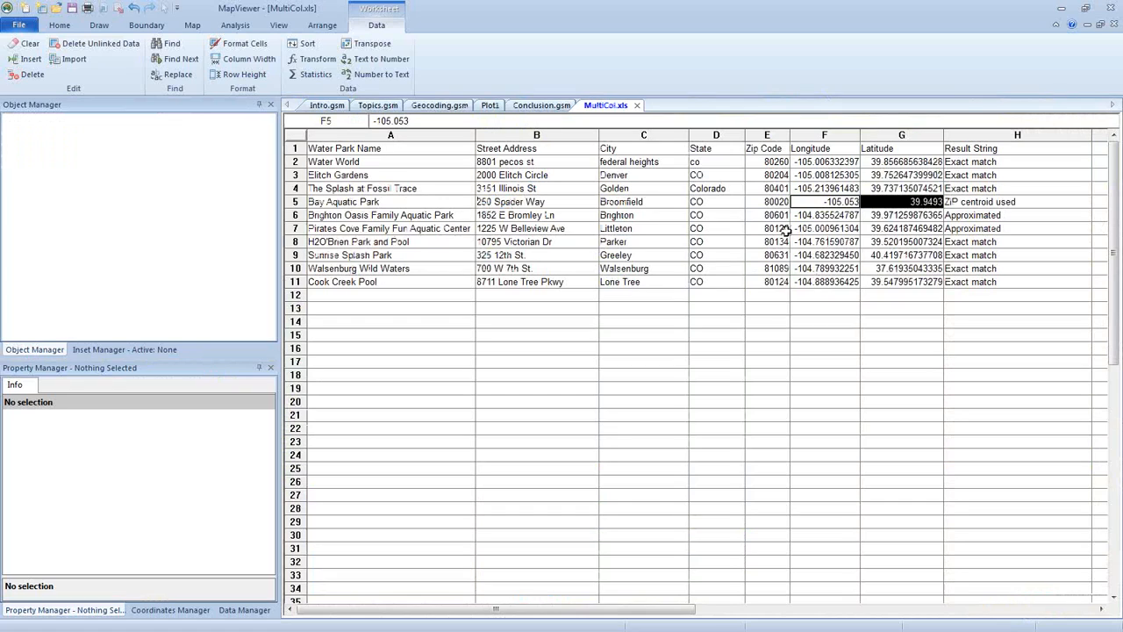
left_click(833, 202)
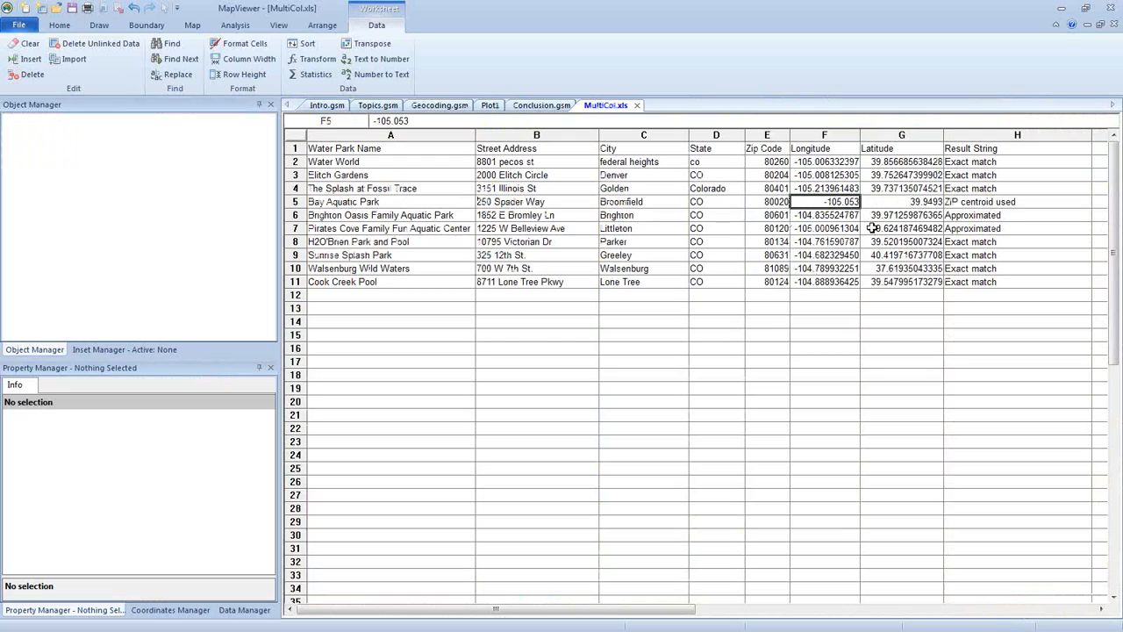
key("ctrl+v")
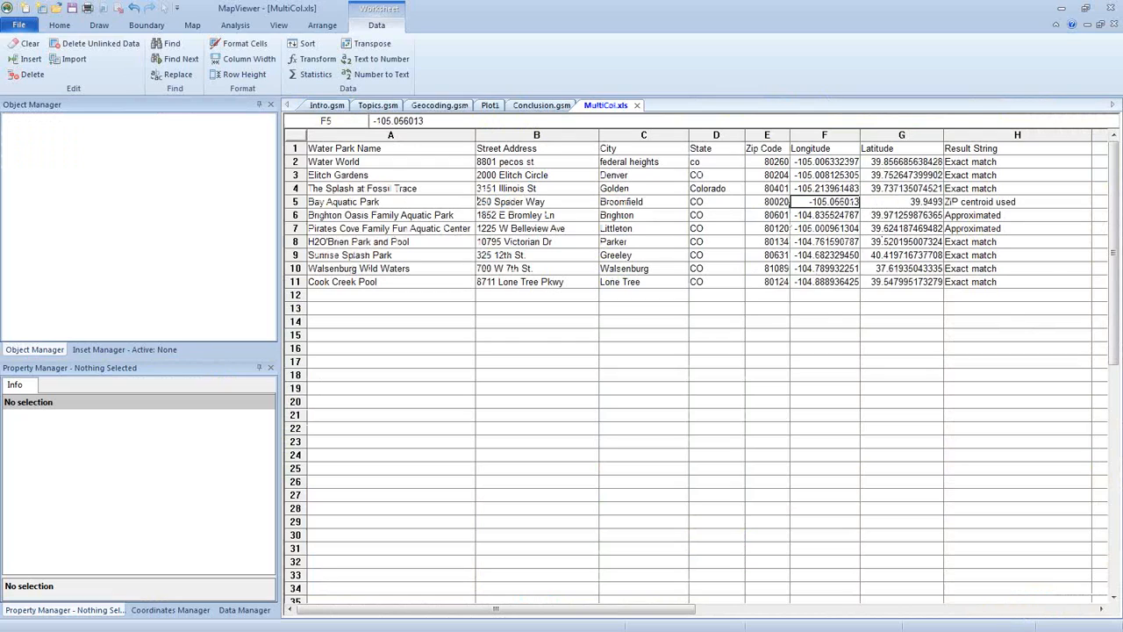
Step: Copy the latitude 39.918959 from Google Maps into the Bay Aquatic Park record's Latitude cell in MapViewer
key("alt+Tab")
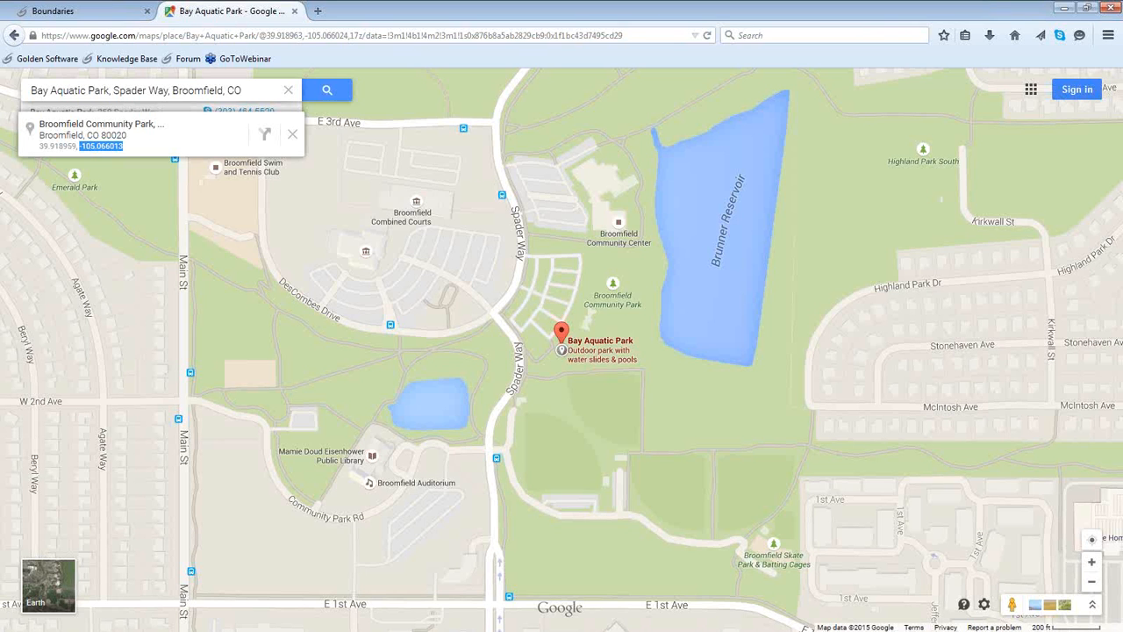
double_click(51, 146)
key("ctrl+c")
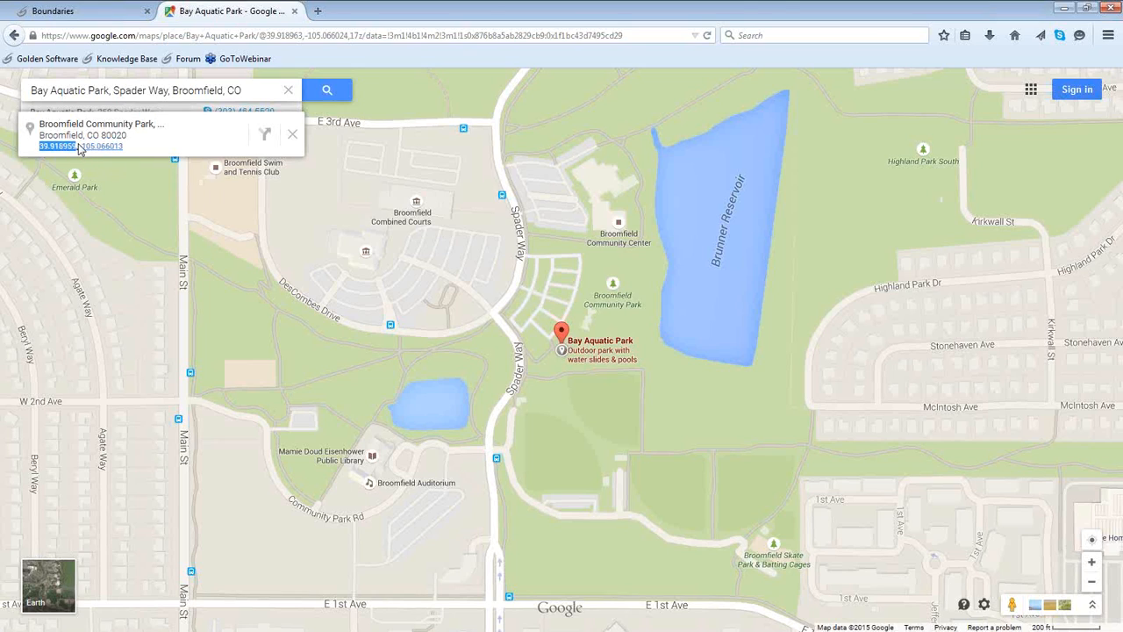
key("alt+Tab")
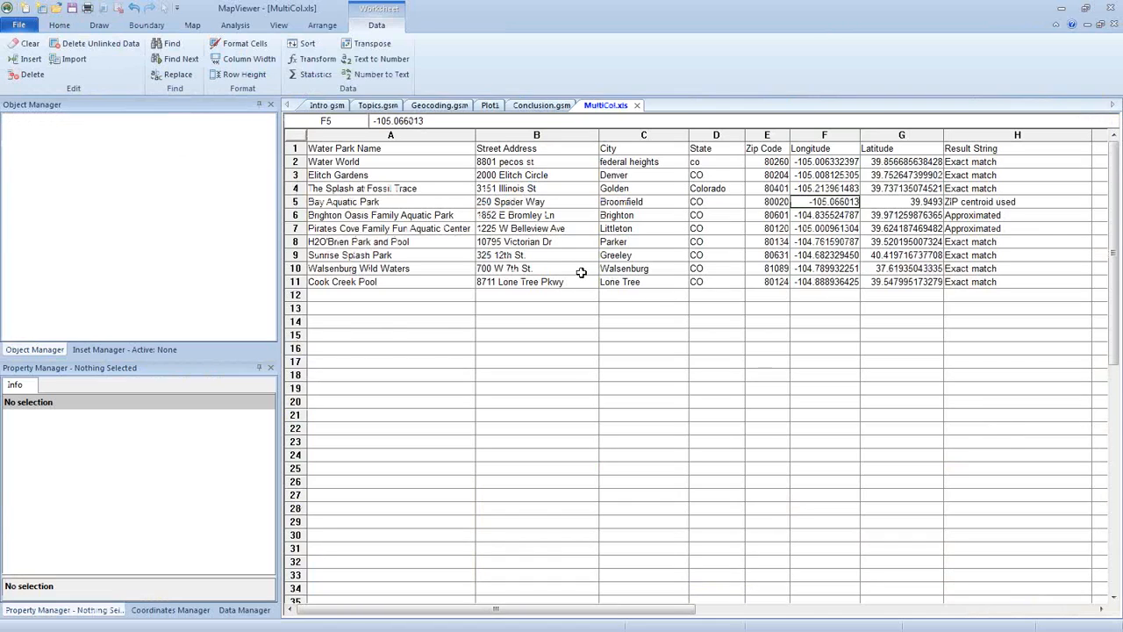
left_click(885, 202)
key("ctrl+v")
Step: Replace the Bay Aquatic Park record's Result String with Google Maps
left_click(974, 203)
type("G")
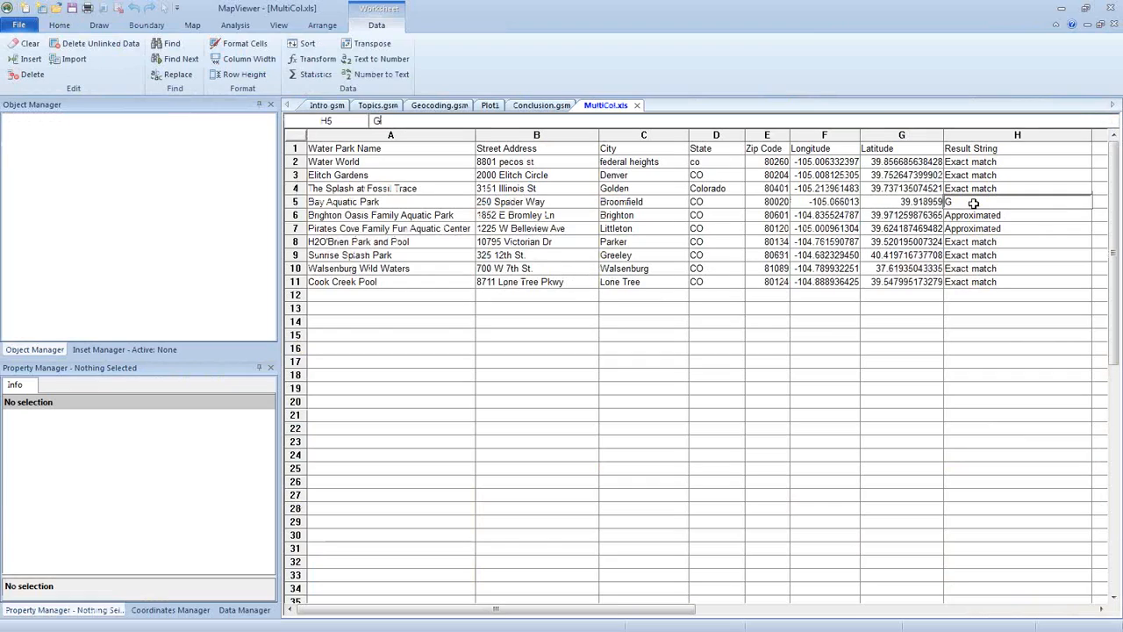
type("oogle Maps")
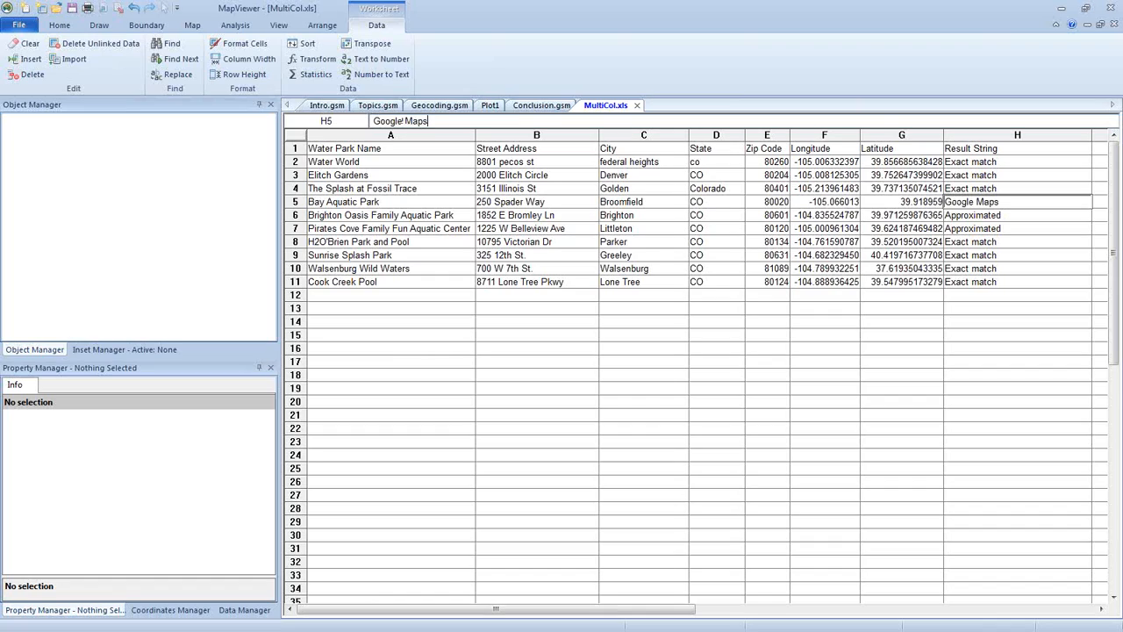
left_click(978, 359)
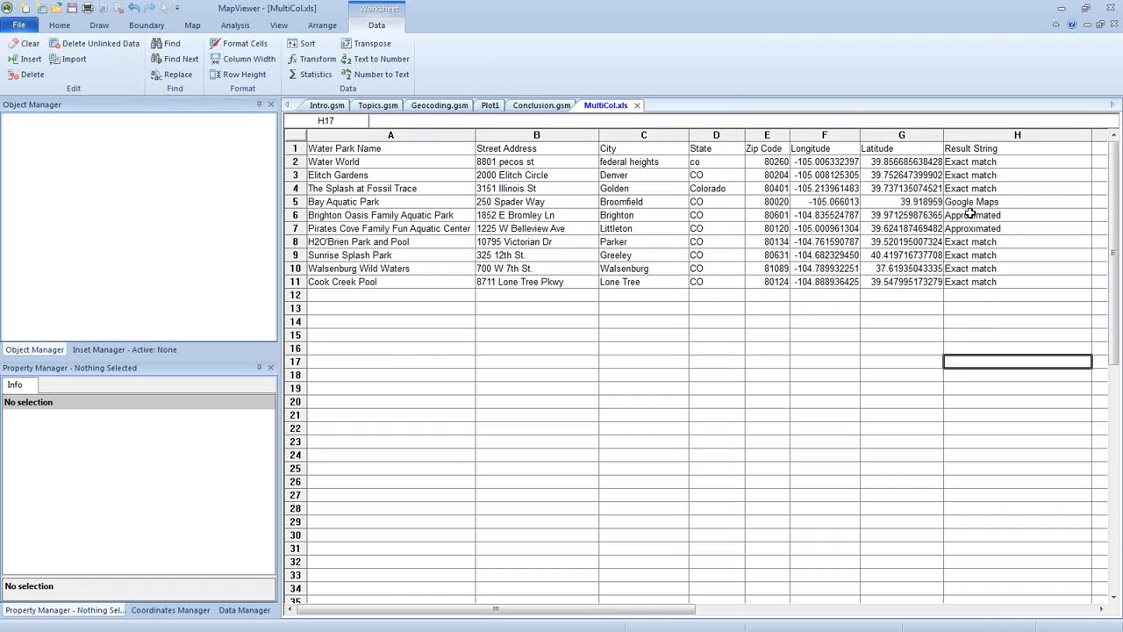
Step: Compare the pins on the Plot1 map with the coordinates and Result String values in the MultiCol.xls worksheet
left_click(526, 107)
left_click(497, 106)
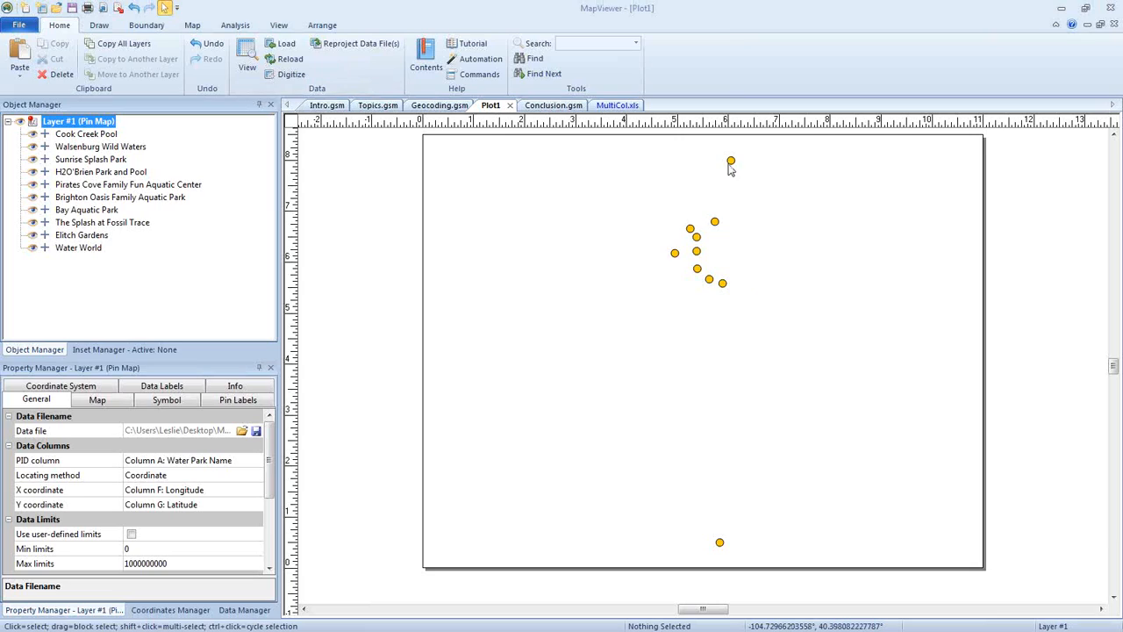
left_click(621, 105)
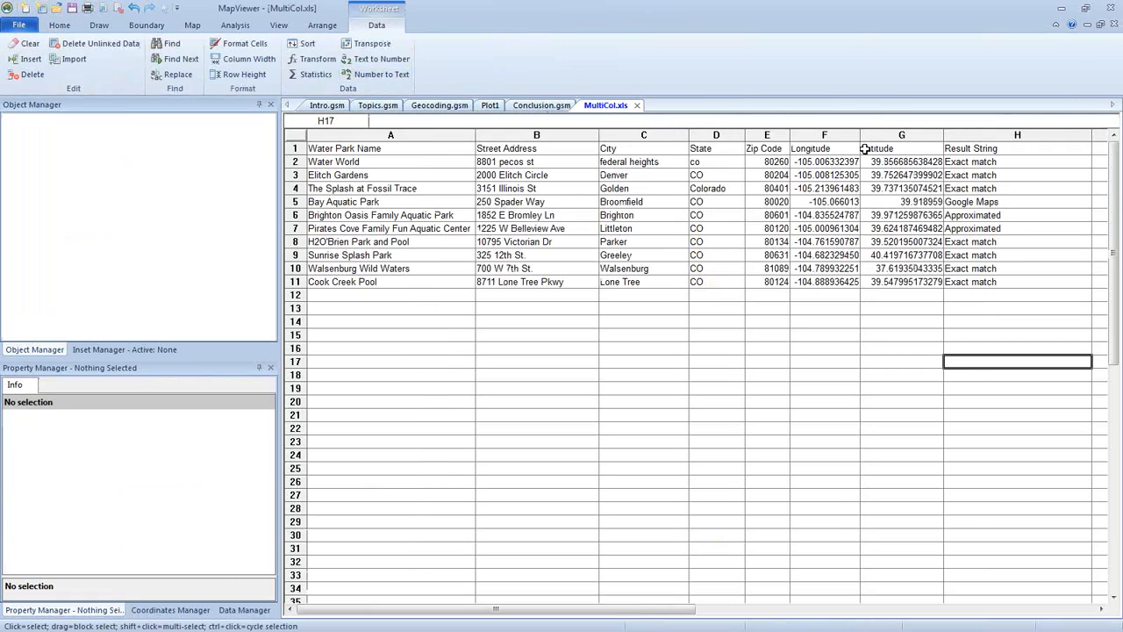
left_click(490, 106)
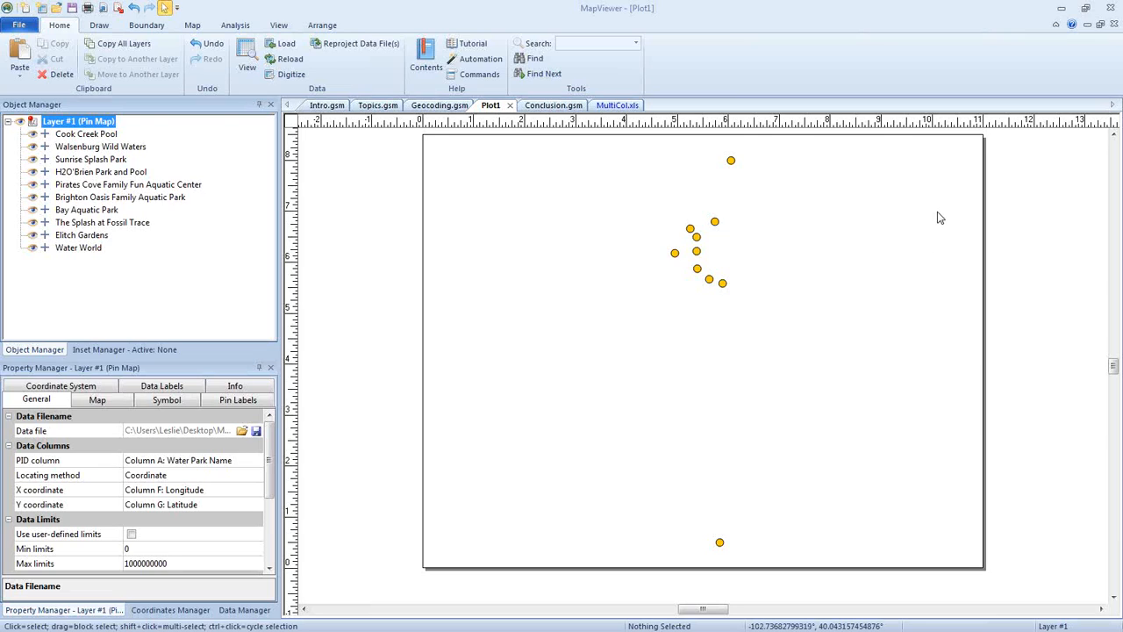
left_click(605, 107)
left_click_drag(959, 162, 990, 284)
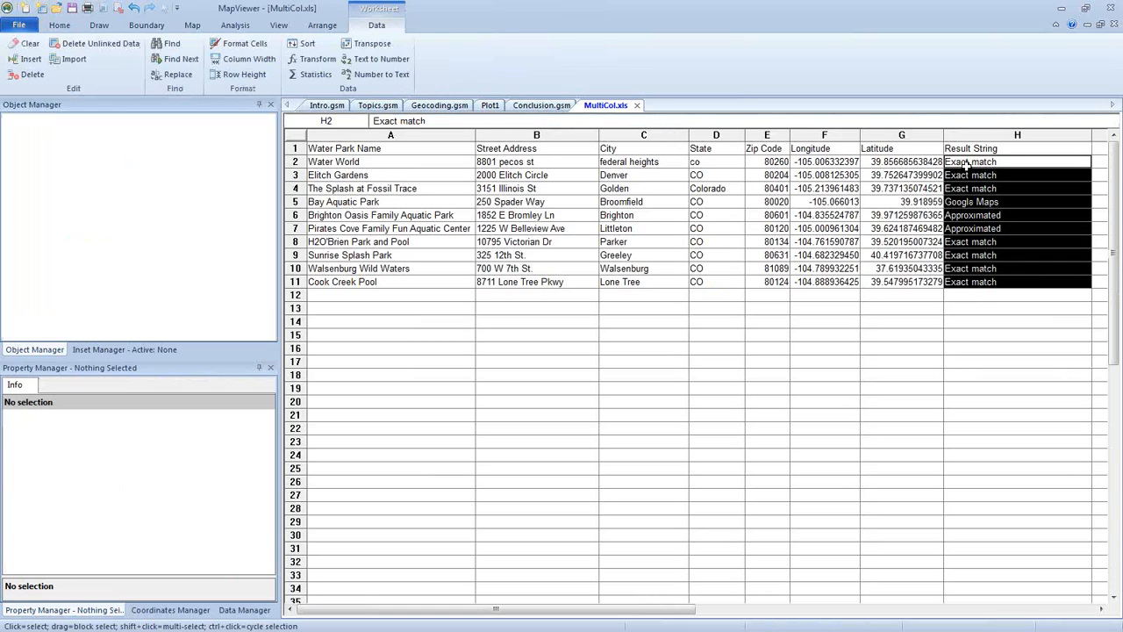
left_click(490, 107)
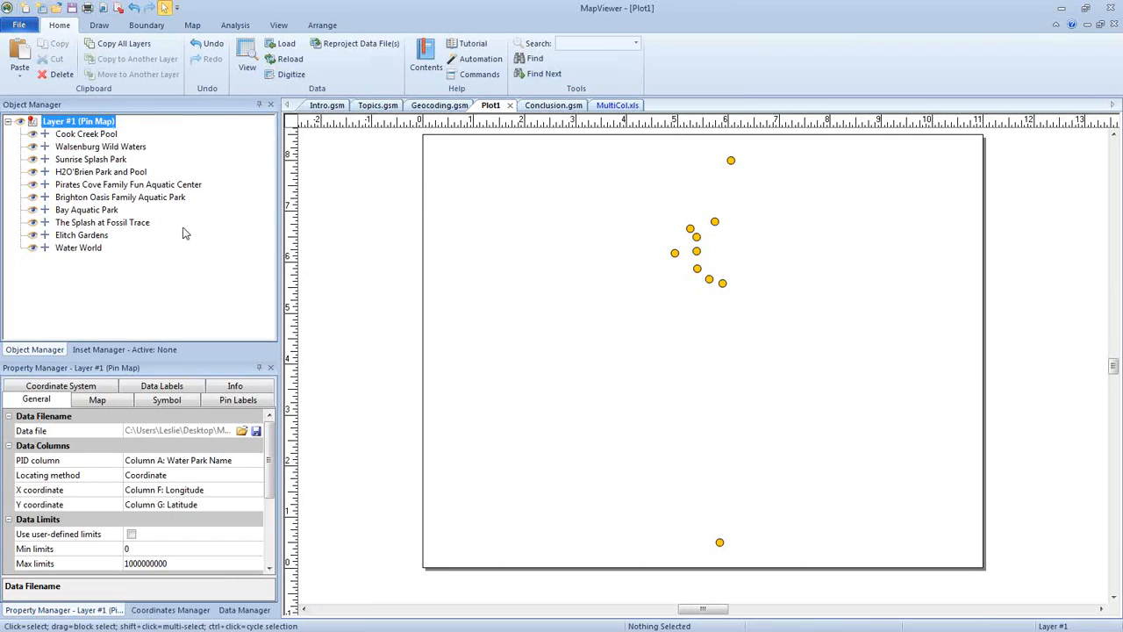
Step: Set the pin map's method to Class by text, using Column H: Result String as the data column
left_click(97, 402)
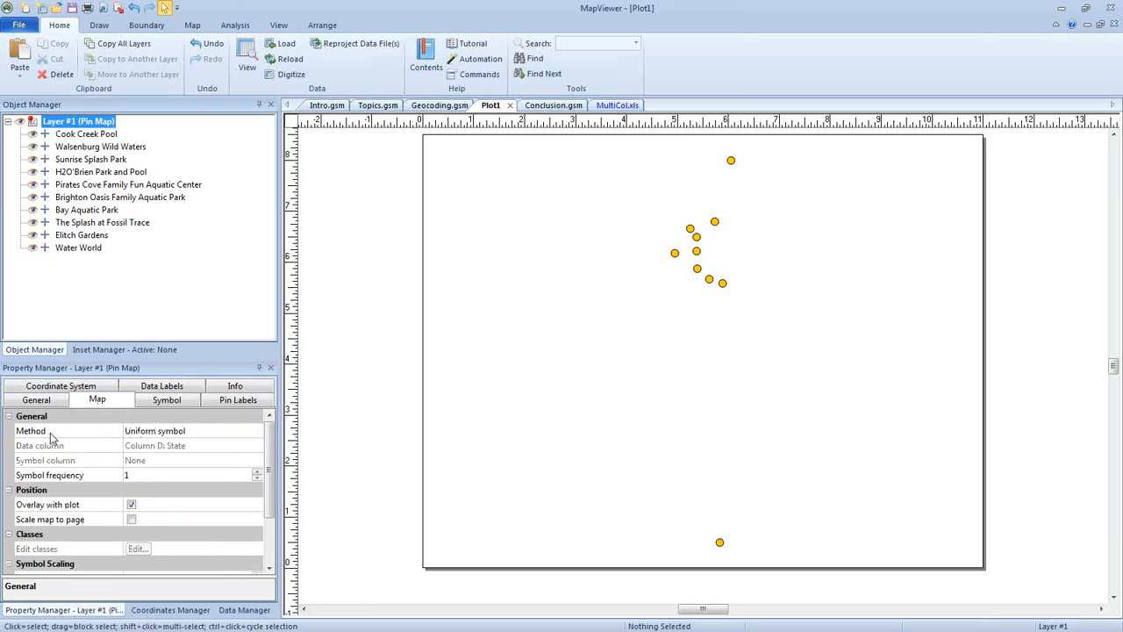
left_click(144, 431)
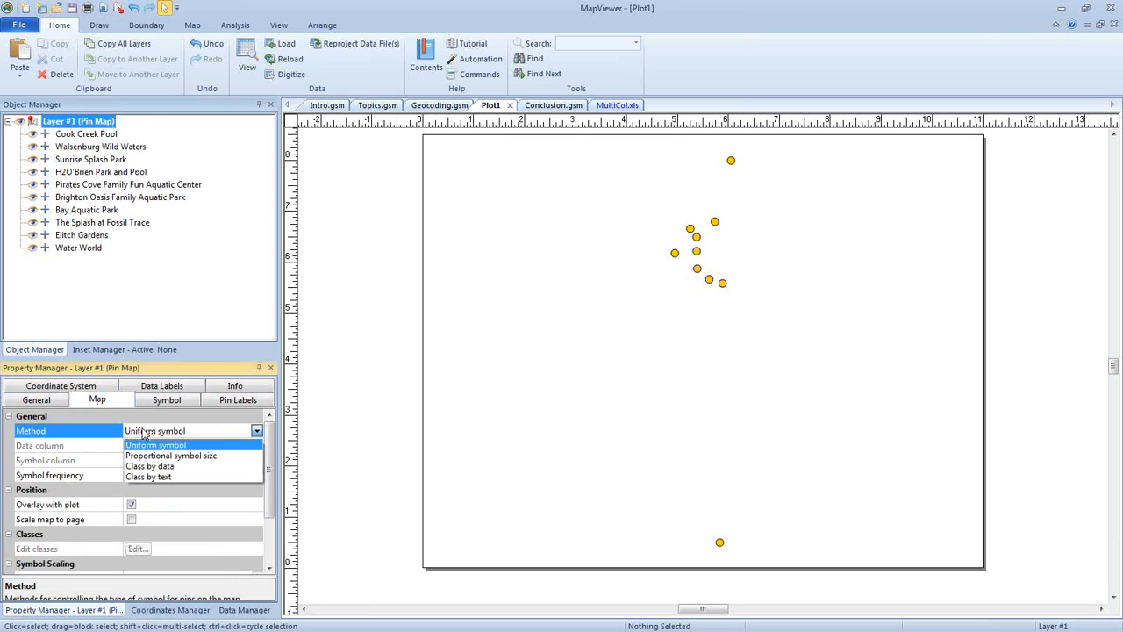
left_click(147, 476)
left_click(154, 447)
left_click(180, 534)
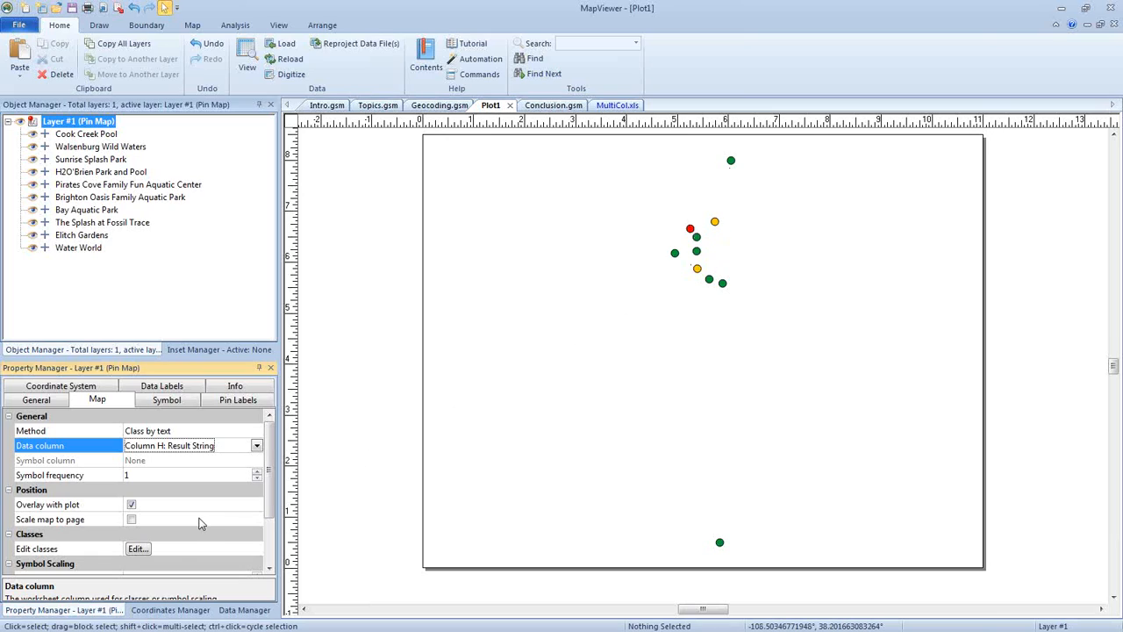
Step: Review the pin map's class names and symbols, leave them unchanged, and show the Conclusion.gsm document
left_click(137, 549)
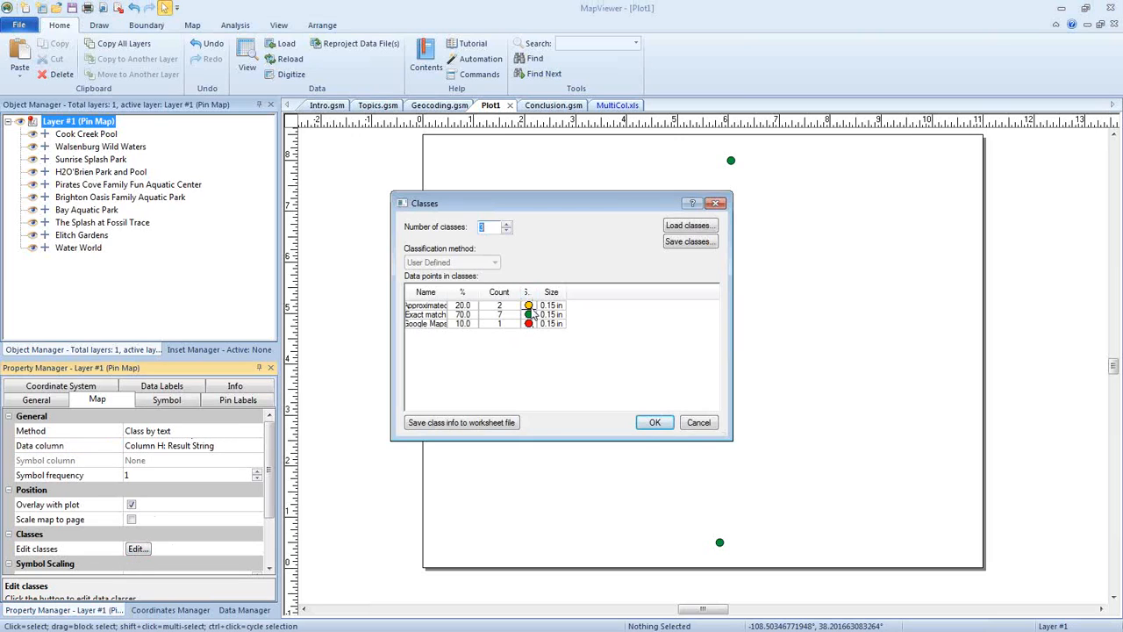
double_click(460, 295)
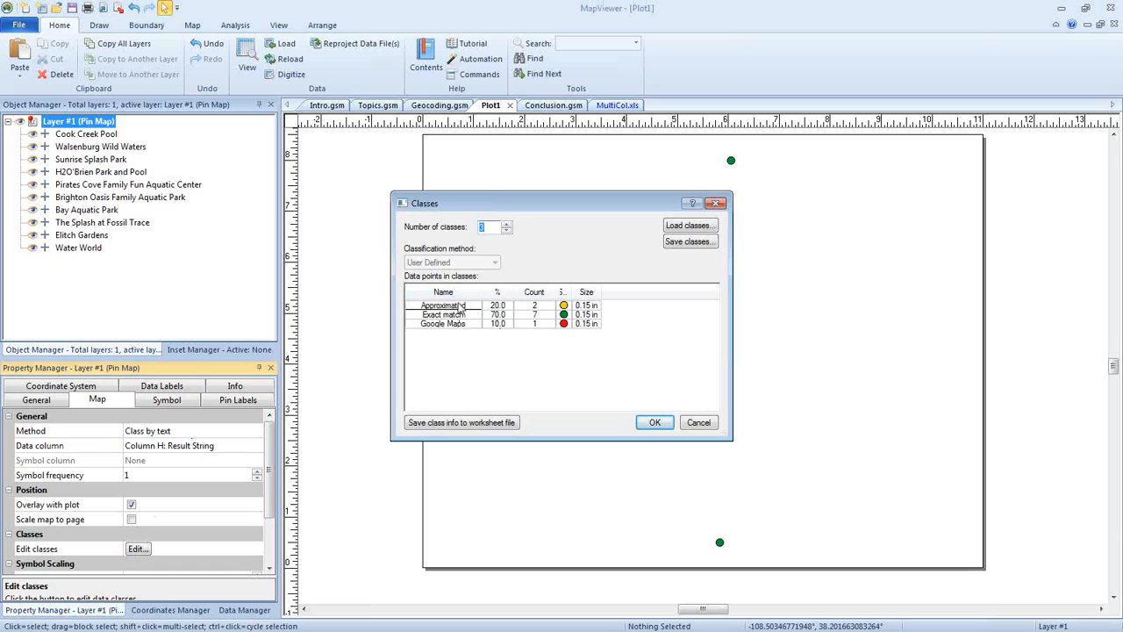
left_click(706, 426)
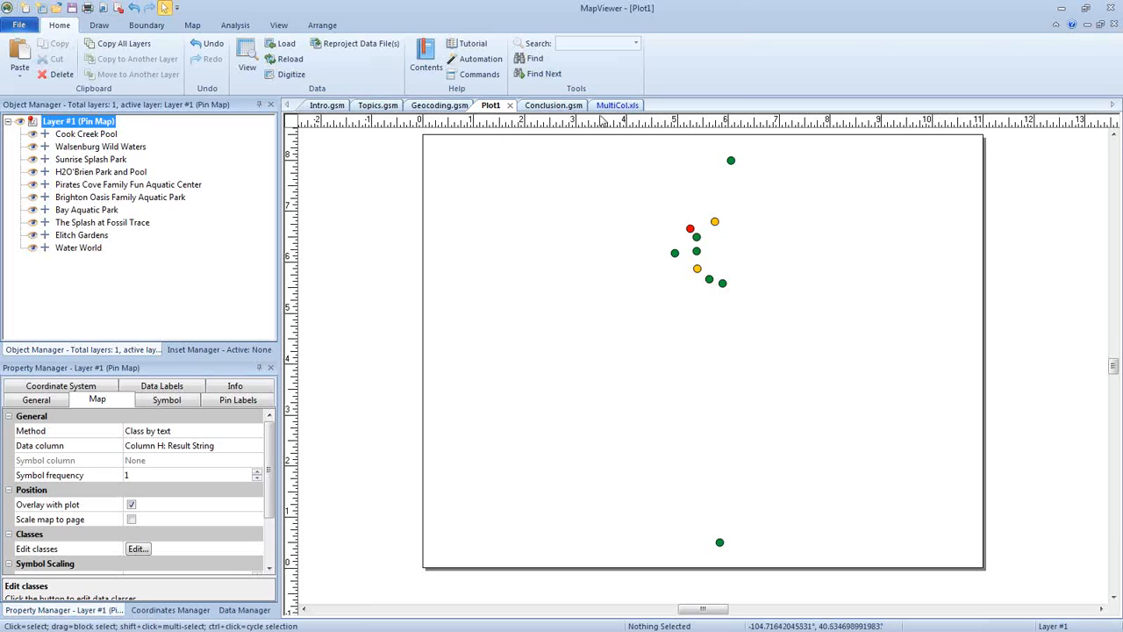
left_click(553, 105)
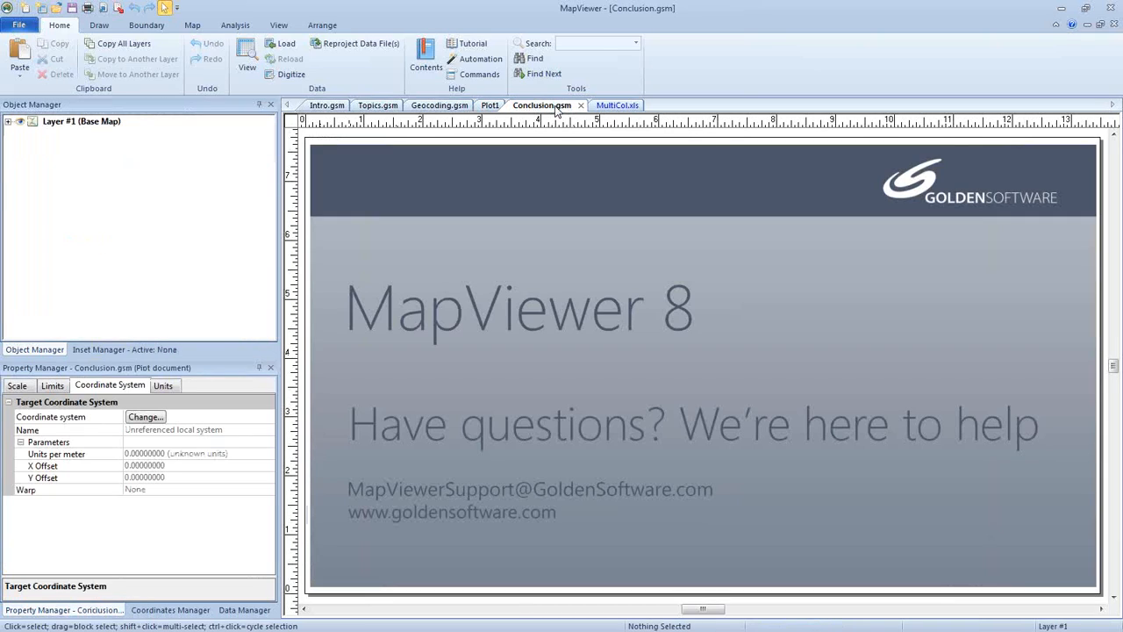